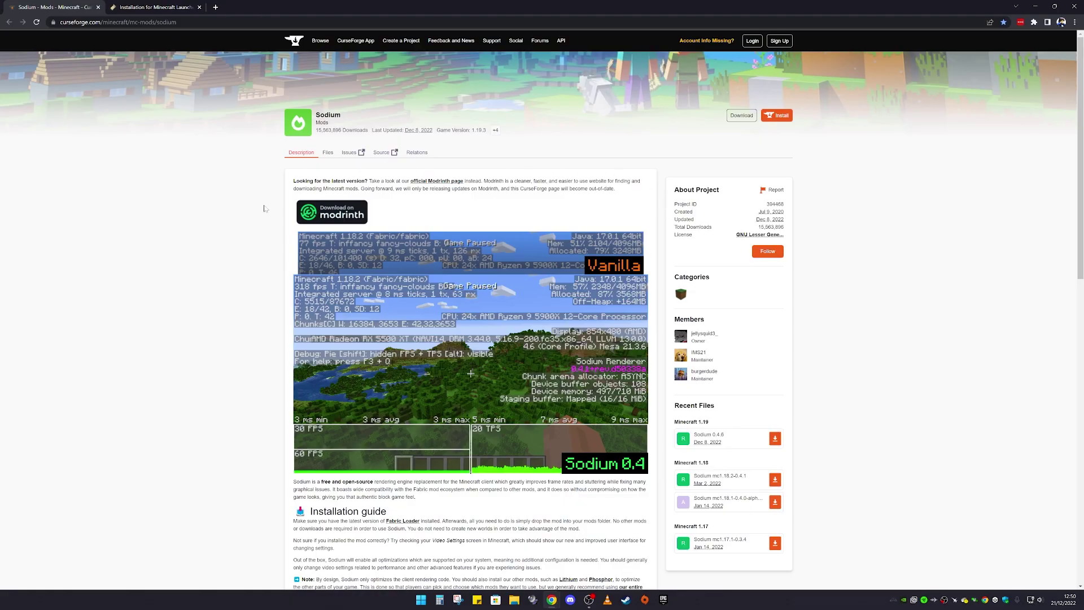
Read through the Sodium description and benchmarks, then switch to the Fabric 'Installation for Minecraft Launcher' page
{"action": "scroll", "coordinate": [338, 221], "scroll_direction": "down", "scroll_amount": 2}
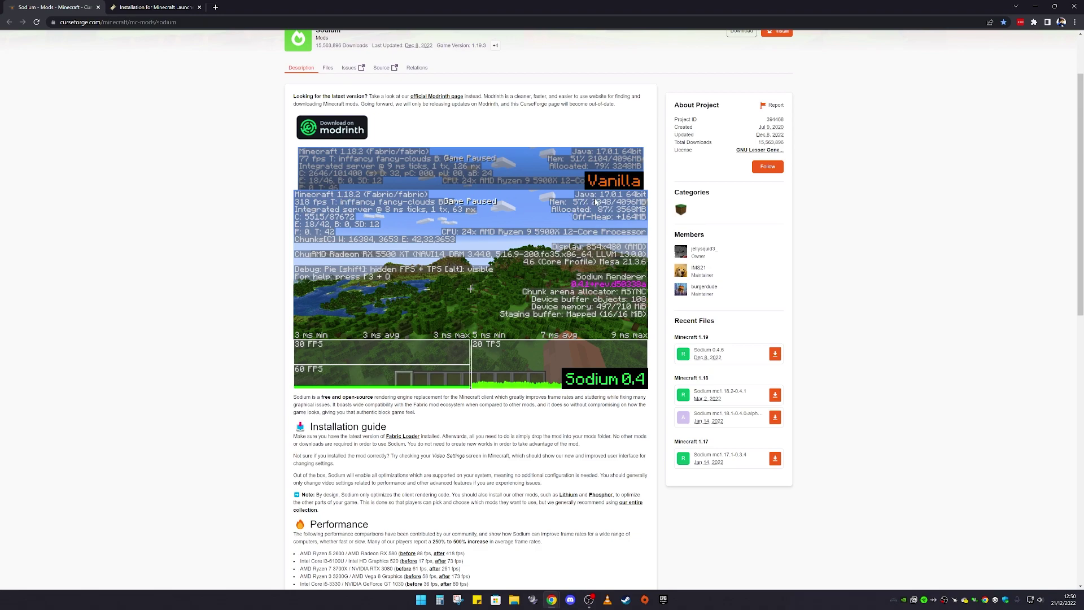
{"action": "scroll", "coordinate": [310, 306], "scroll_direction": "down", "scroll_amount": 5}
{"action": "left_click_drag", "start_coordinate": [299, 302], "coordinate": [468, 301]}
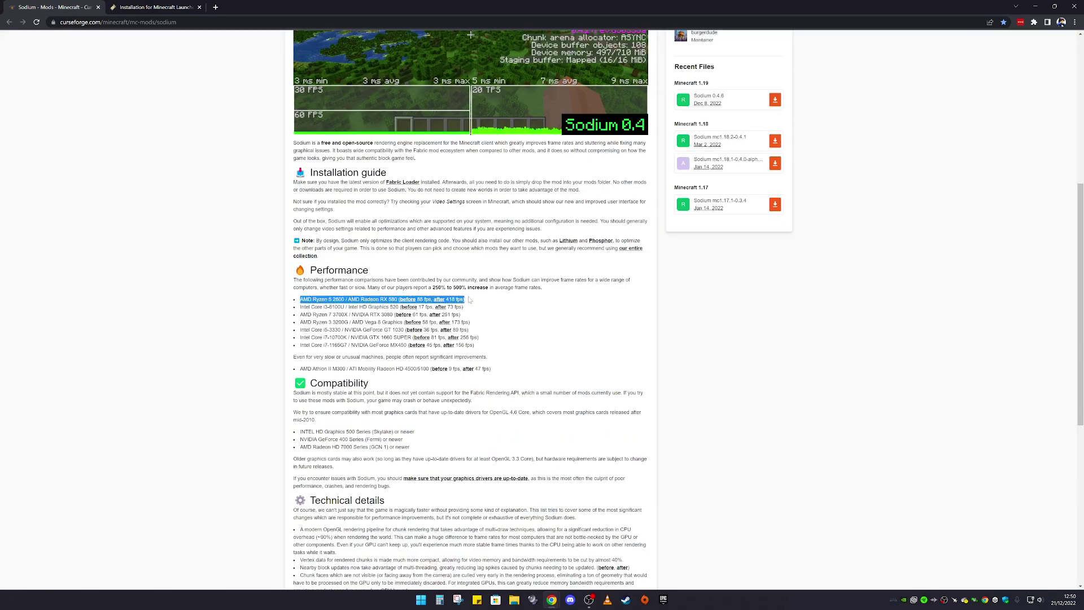
{"action": "left_click", "coordinate": [470, 301]}
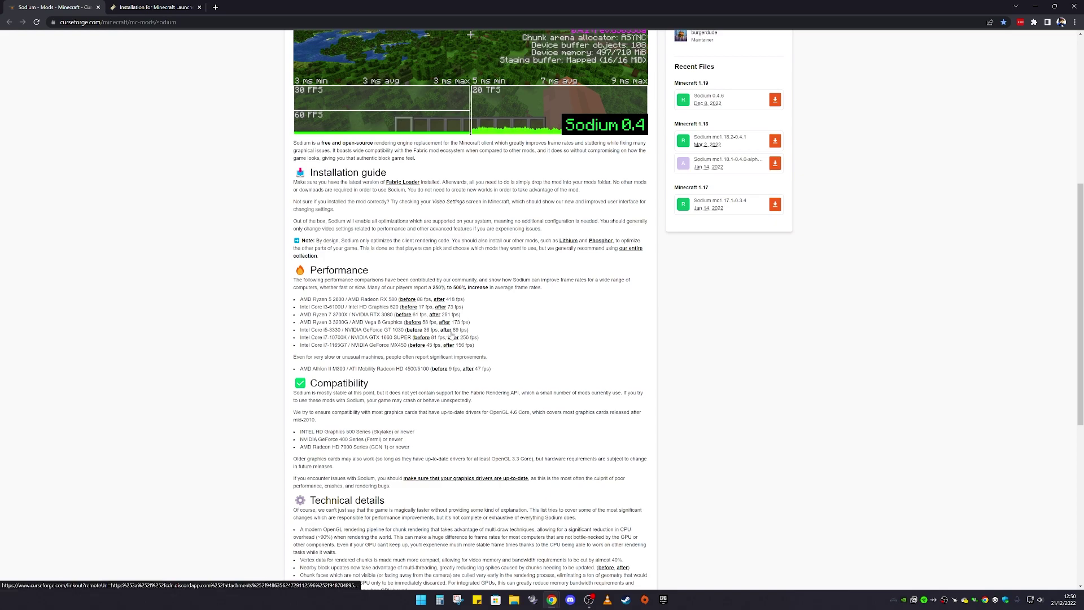
{"action": "scroll", "coordinate": [466, 336], "scroll_direction": "up", "scroll_amount": 6}
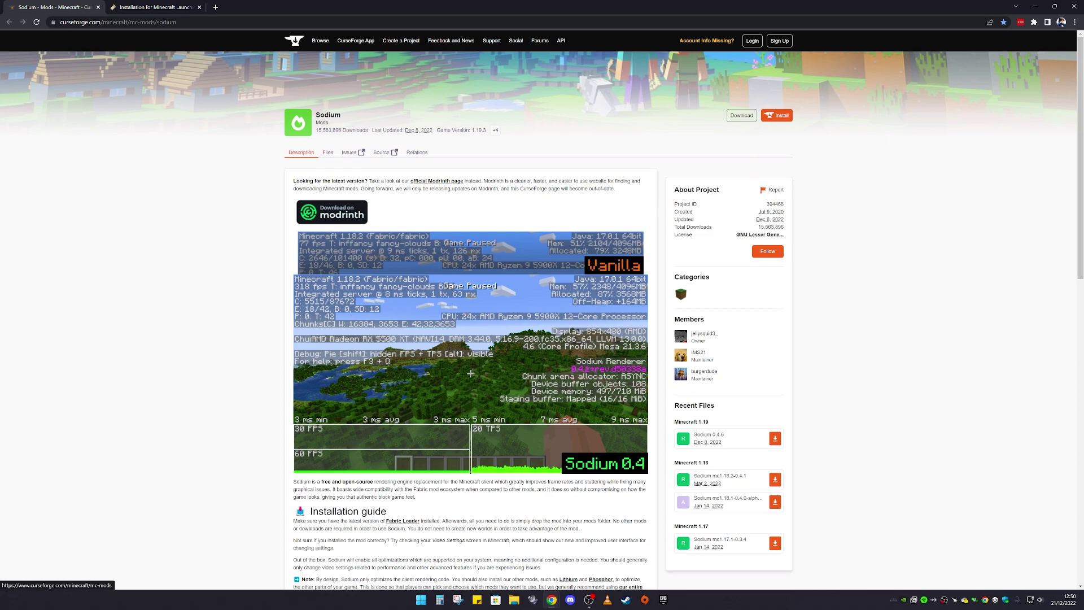
{"action": "left_click", "coordinate": [161, 7]}
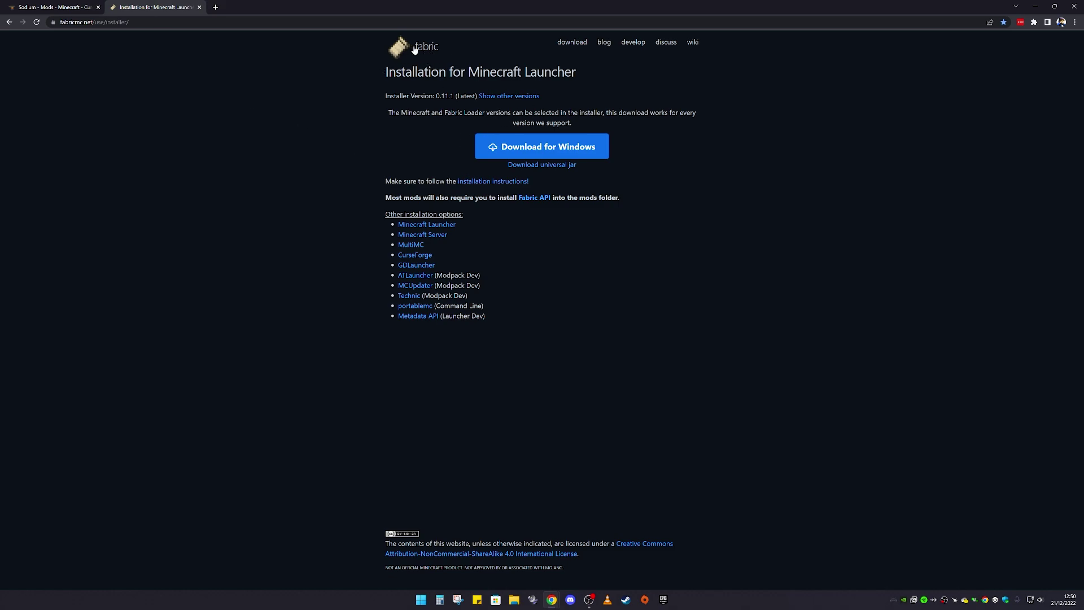
Download the Fabric installer for Windows and bring up the Sodium Files list showing Sodium 0.4.6
{"action": "left_click", "coordinate": [531, 148]}
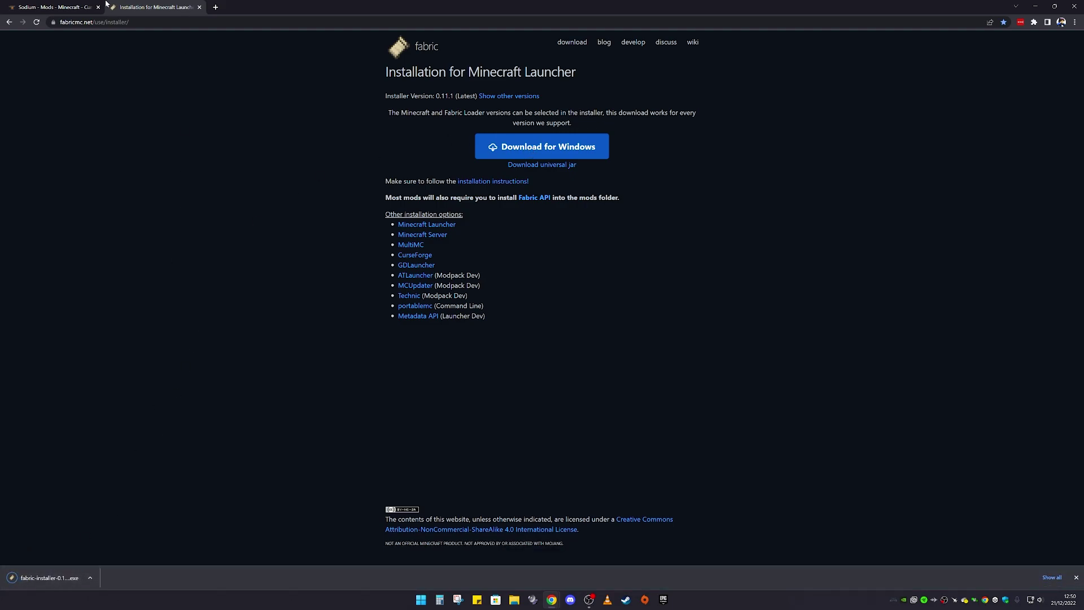
{"action": "left_click", "coordinate": [72, 6]}
{"action": "left_click", "coordinate": [327, 154]}
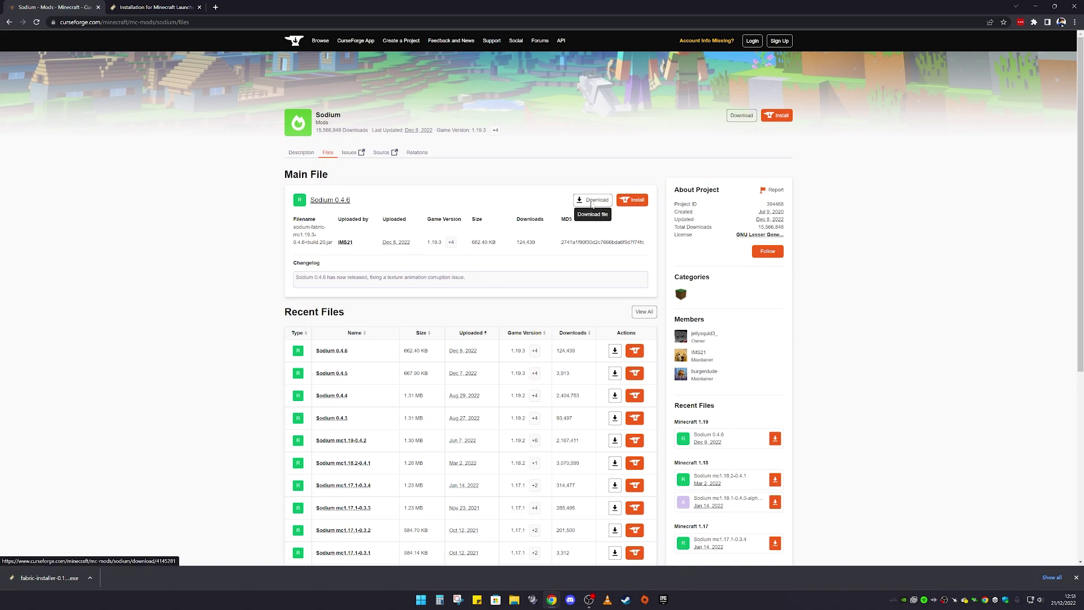
Download the Sodium 0.4.6 main file and restore the browser to a smaller window
{"action": "left_click", "coordinate": [591, 204]}
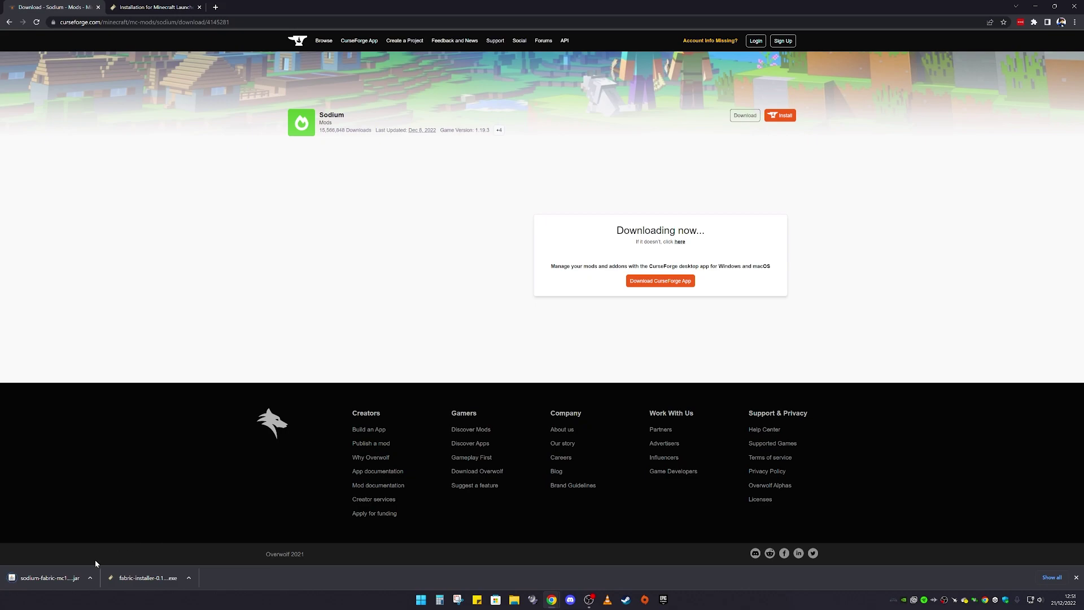
{"action": "double_click", "coordinate": [481, 19]}
Drag the Sodium jar and Fabric installer from the download bar to the desktop, and close Chrome
{"action": "left_click_drag", "start_coordinate": [477, 208], "coordinate": [333, 67]}
{"action": "left_click_drag", "start_coordinate": [575, 208], "coordinate": [345, 136]}
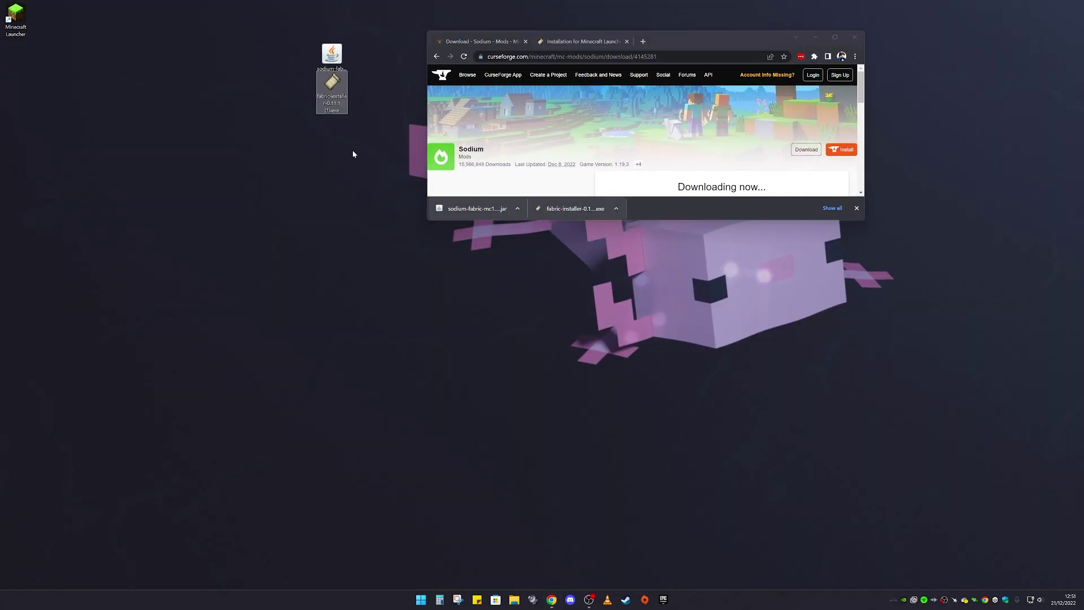
{"action": "left_click_drag", "start_coordinate": [771, 45], "coordinate": [624, 133]}
{"action": "left_click", "coordinate": [709, 125]}
{"action": "left_click_drag", "start_coordinate": [331, 85], "coordinate": [532, 149]}
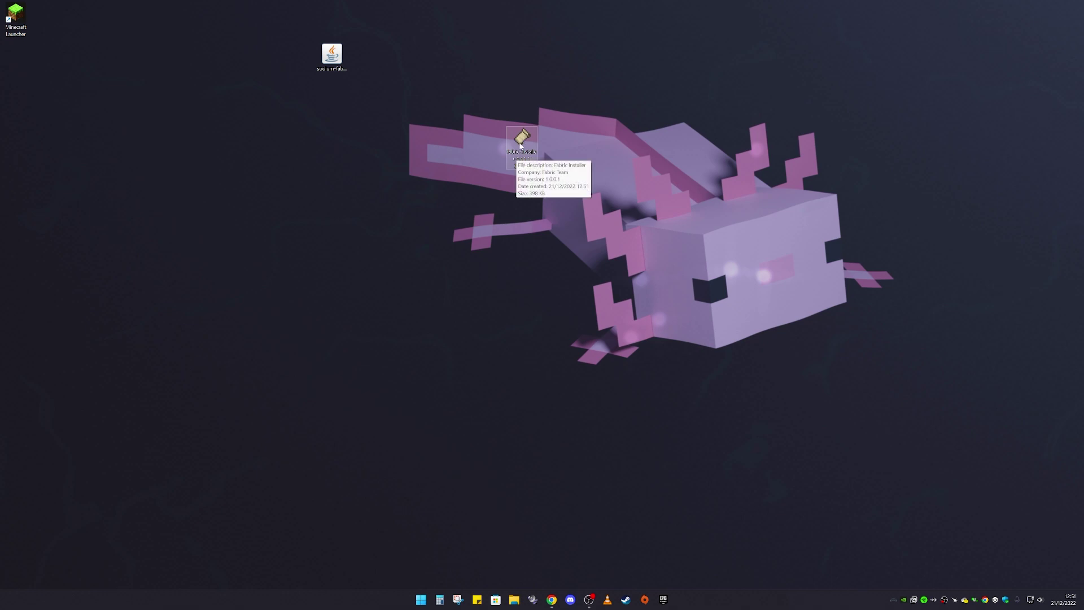
Run the Fabric installer and choose Minecraft 1.19.3, keeping the default .minecraft install path
{"action": "double_click", "coordinate": [523, 158]}
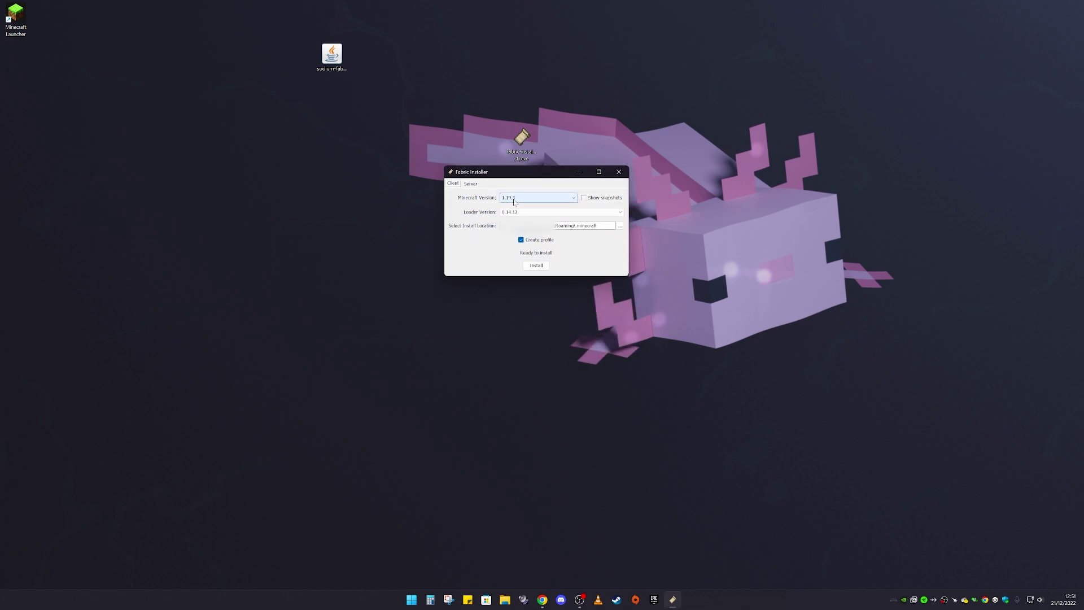
{"action": "left_click", "coordinate": [526, 202]}
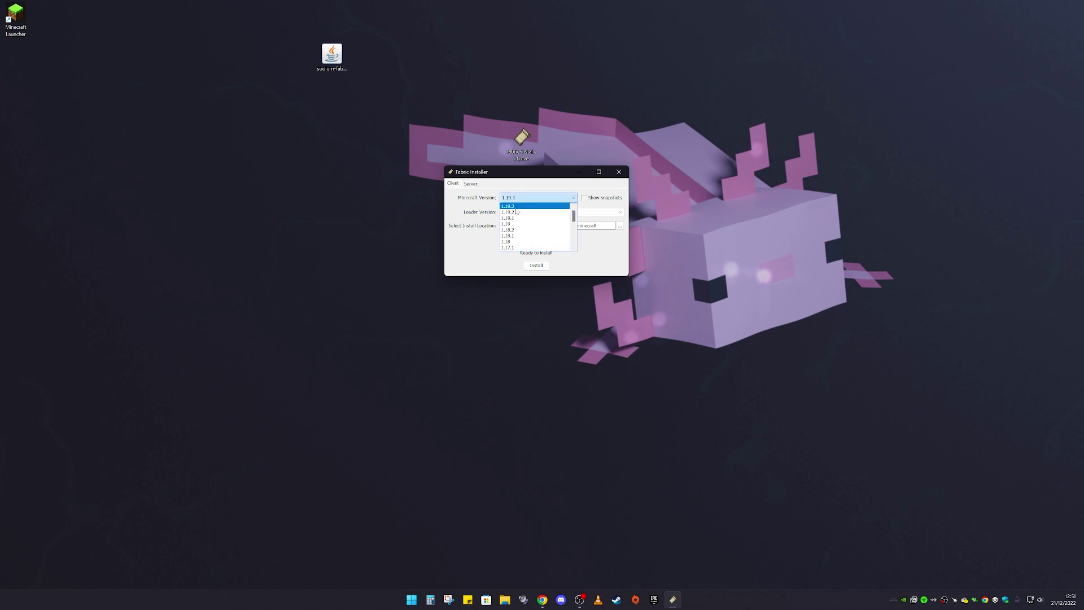
{"action": "left_click", "coordinate": [520, 206]}
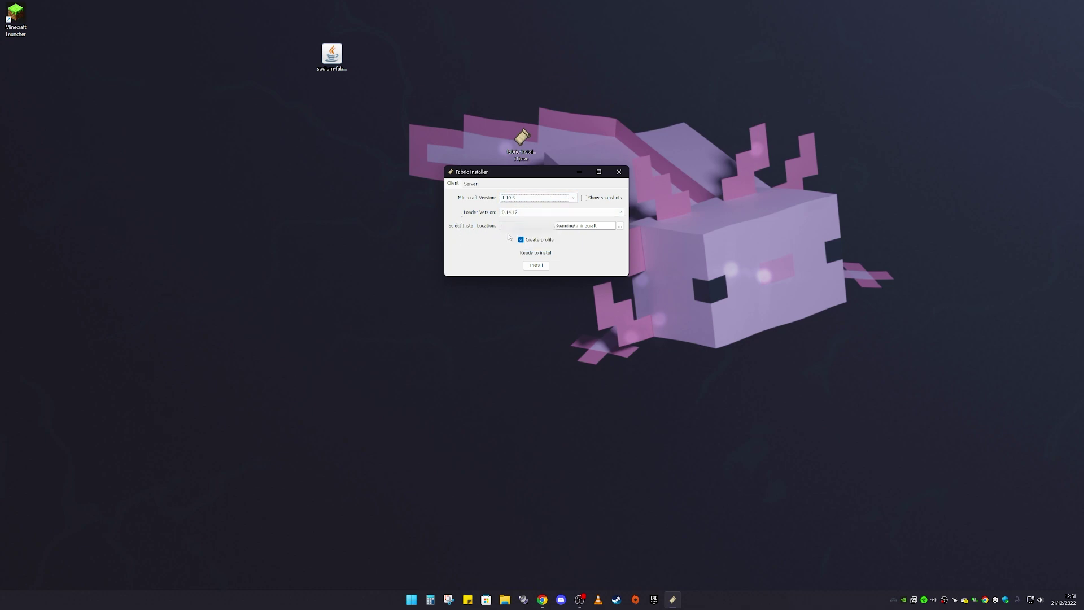
{"action": "left_click_drag", "start_coordinate": [574, 225], "coordinate": [597, 225]}
{"action": "left_click", "coordinate": [610, 227]}
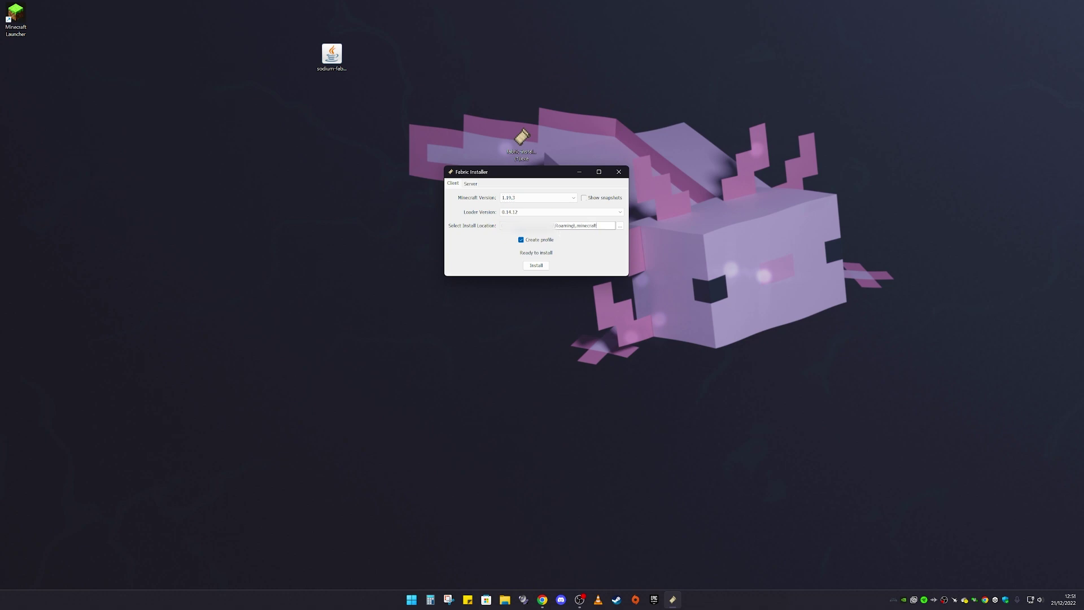
{"action": "left_click", "coordinate": [620, 227]}
{"action": "left_click_drag", "start_coordinate": [574, 225], "coordinate": [597, 226]}
{"action": "left_click", "coordinate": [589, 224]}
Install Fabric Loader 0.14.12, dismiss the success message, and select the installer file
{"action": "left_click", "coordinate": [536, 268]}
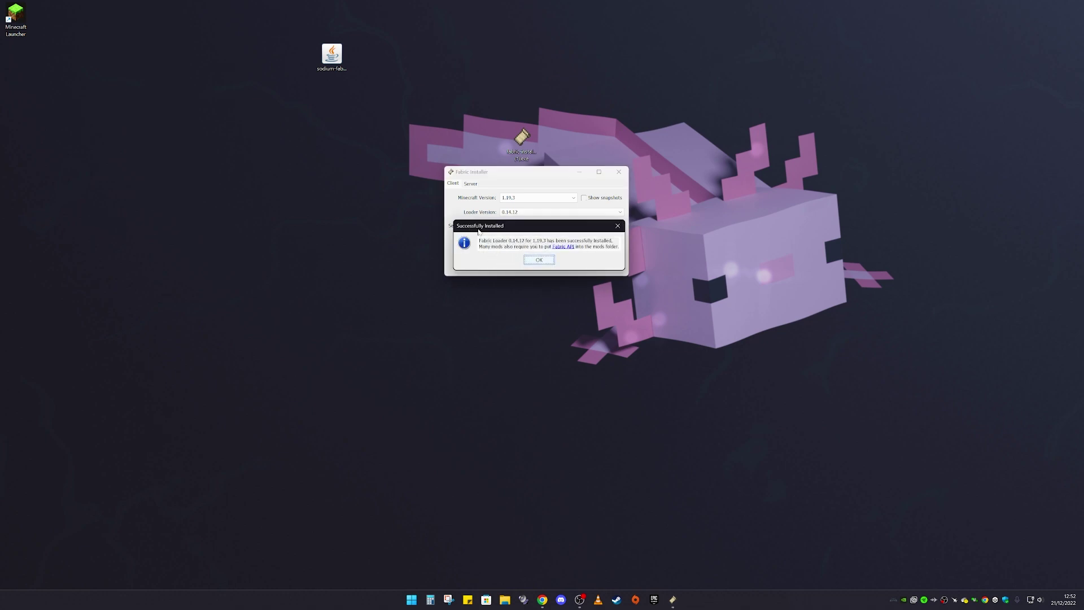
{"action": "left_click_drag", "start_coordinate": [523, 231], "coordinate": [522, 232]}
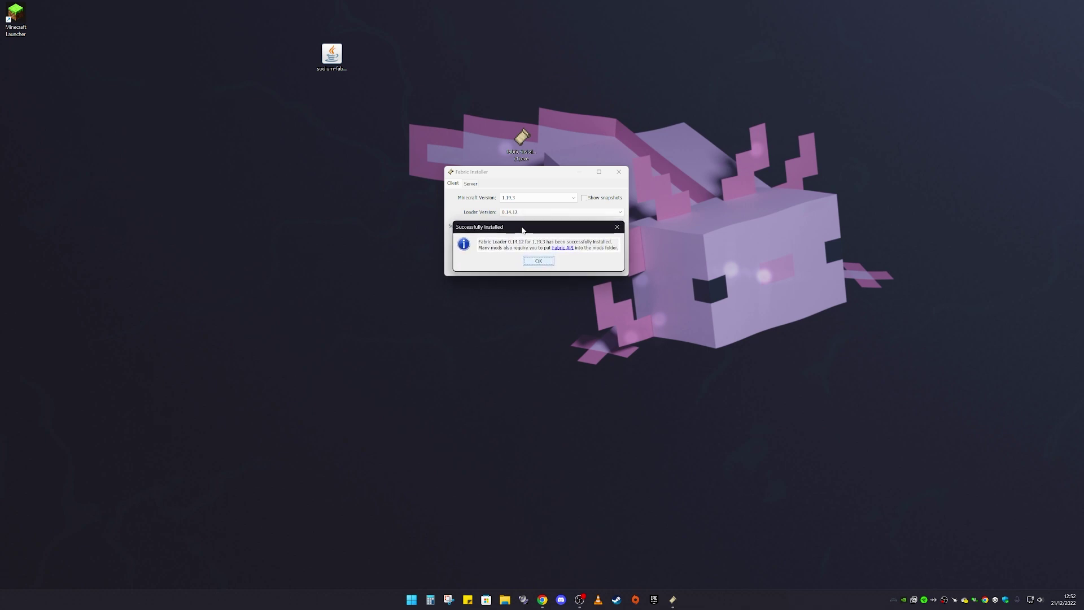
{"action": "left_click", "coordinate": [539, 261]}
{"action": "left_click_drag", "start_coordinate": [489, 116], "coordinate": [573, 228]}
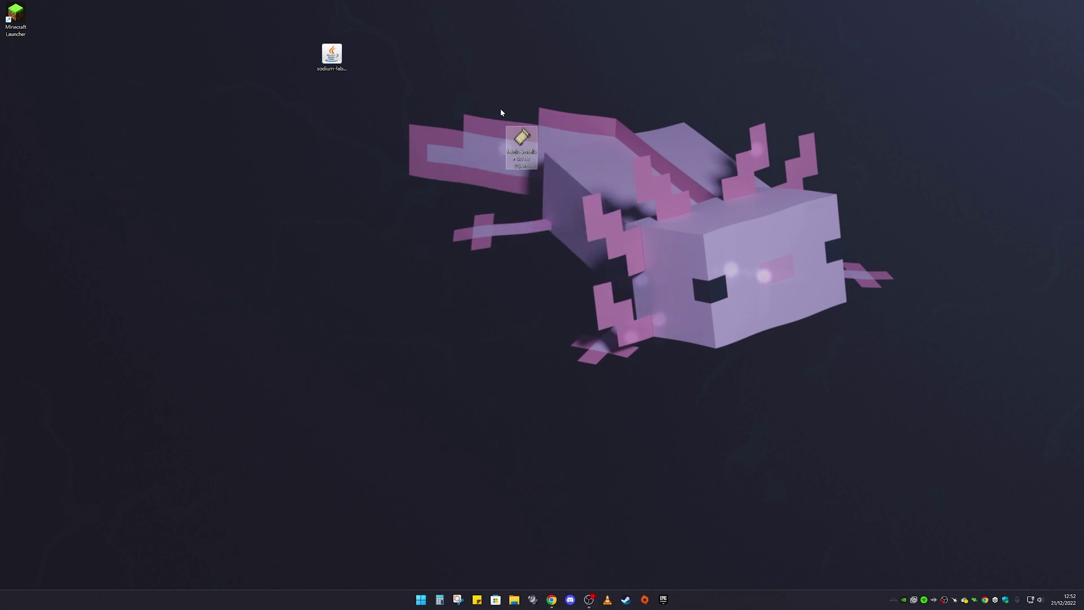
Delete the Fabric installer and reposition the Sodium jar on the desktop
{"action": "left_click", "coordinate": [521, 149]}
{"action": "key", "text": "Delete"}
{"action": "left_click_drag", "start_coordinate": [331, 55], "coordinate": [553, 104]}
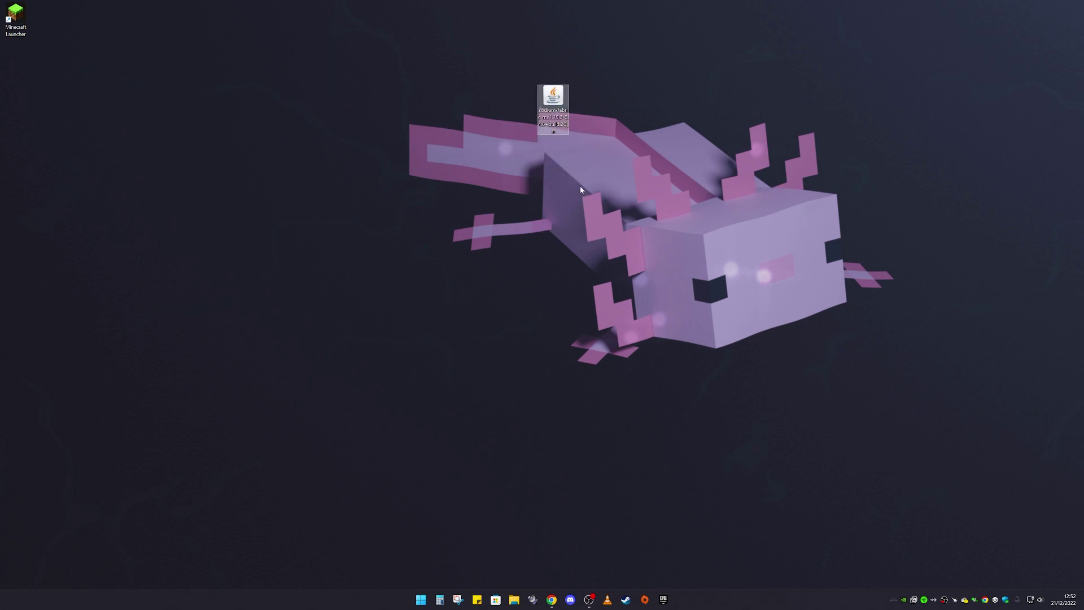
{"action": "left_click_drag", "start_coordinate": [551, 105], "coordinate": [530, 113]}
Check which apps can open the Sodium jar, then place the Minecraft Launcher shortcut beneath it
{"action": "right_click", "coordinate": [529, 112]}
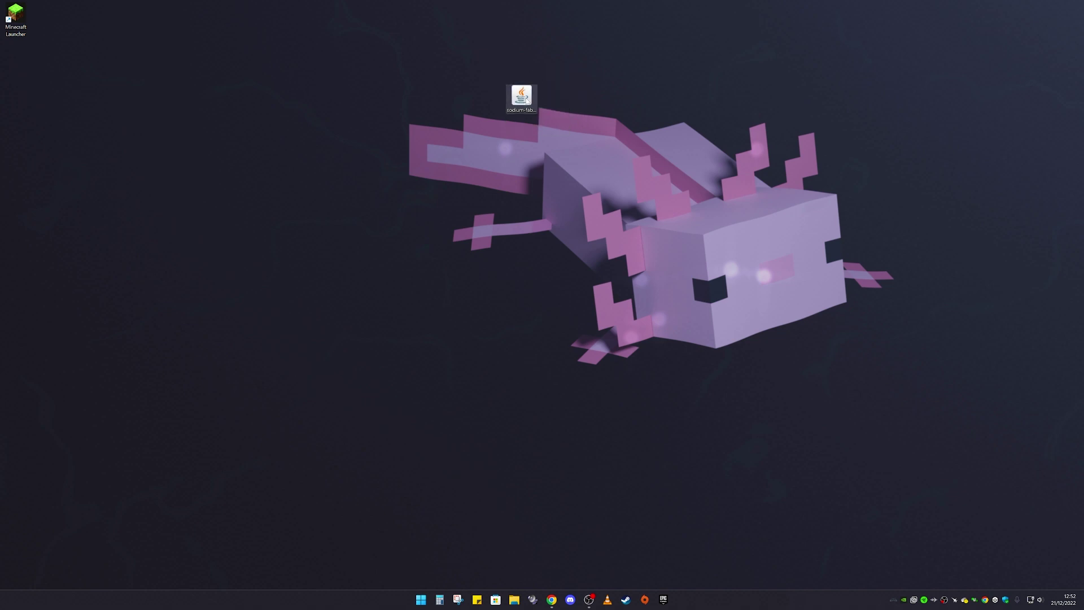
{"action": "mouse_move", "coordinate": [567, 144]}
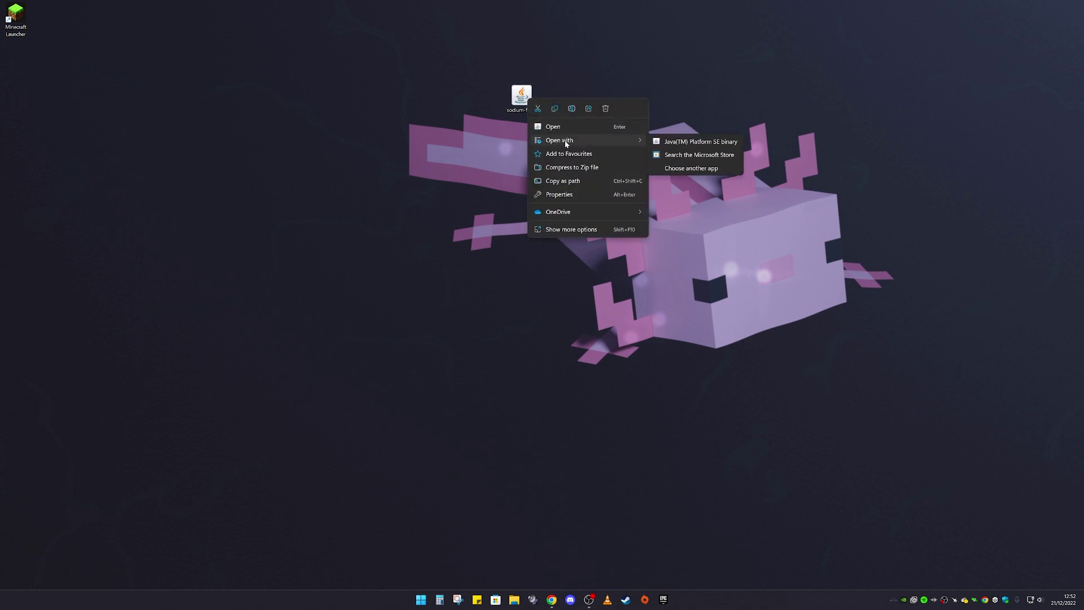
{"action": "left_click", "coordinate": [679, 144]}
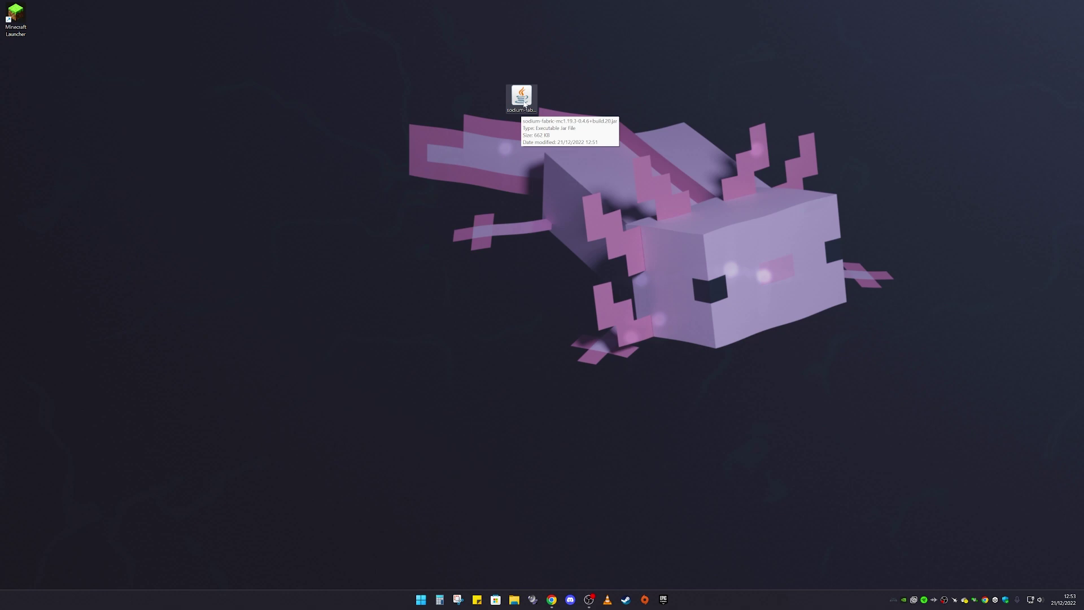
{"action": "left_click_drag", "start_coordinate": [17, 21], "coordinate": [525, 147]}
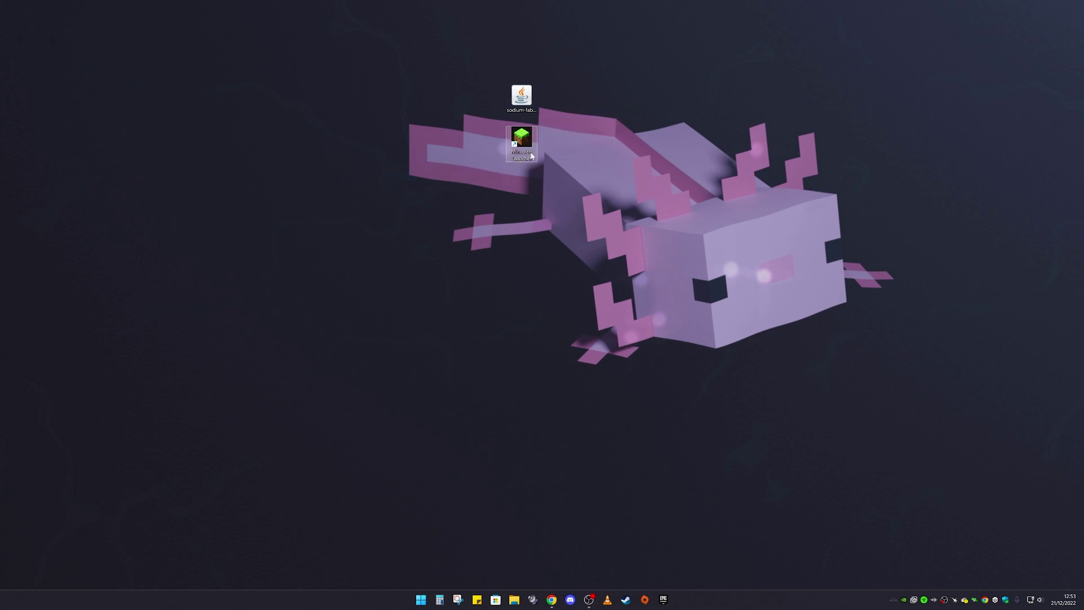
Launch Minecraft Launcher and keep fabric-loader-1.19.3 as the selected installation
{"action": "double_click", "coordinate": [522, 138]}
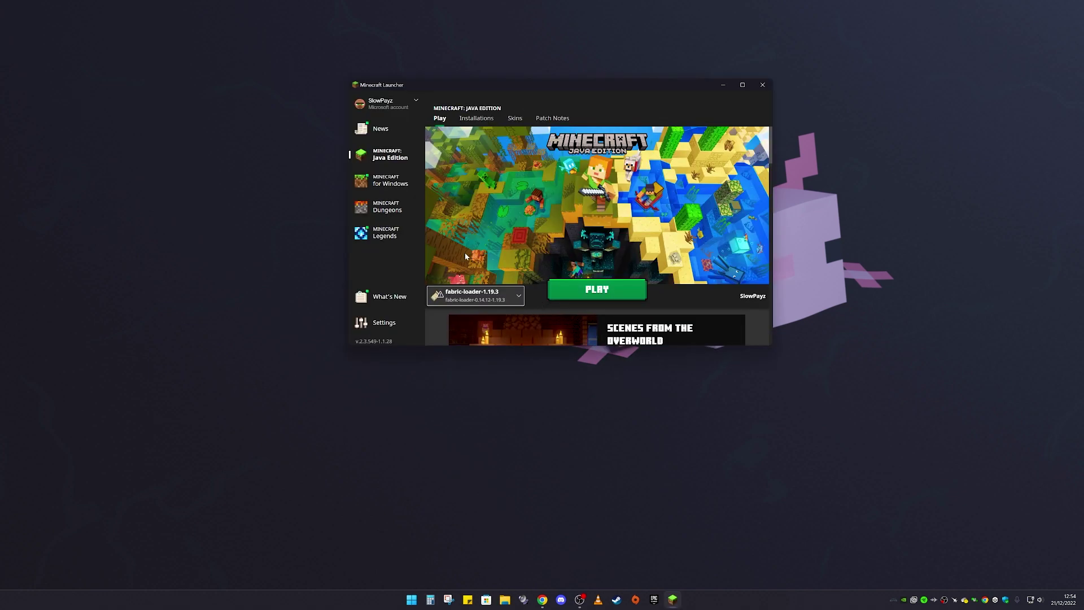
{"action": "mouse_move", "coordinate": [471, 298]}
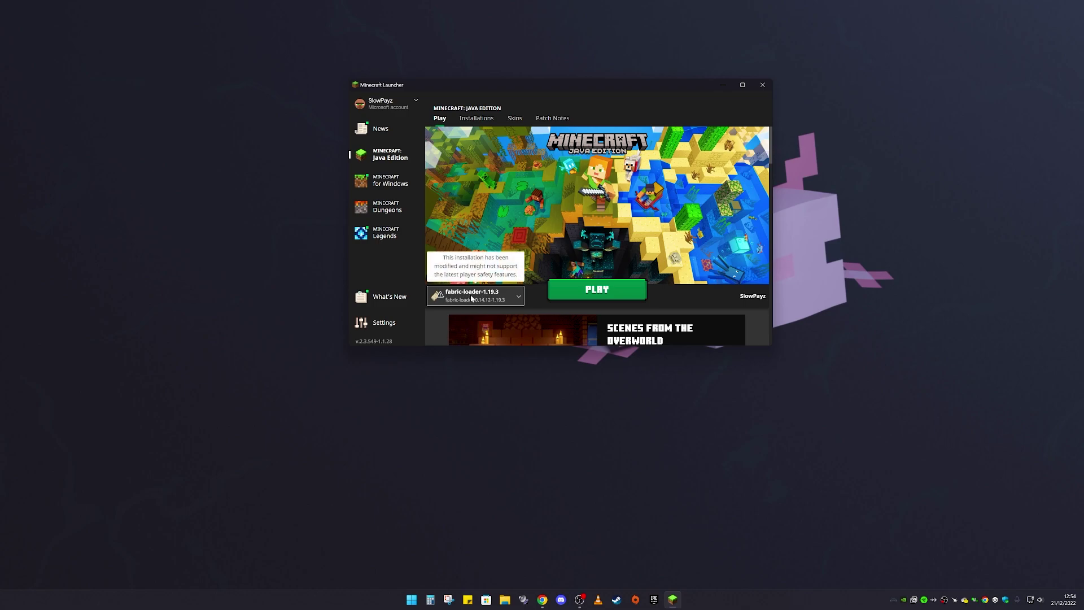
{"action": "left_click", "coordinate": [485, 299]}
{"action": "left_click", "coordinate": [486, 301]}
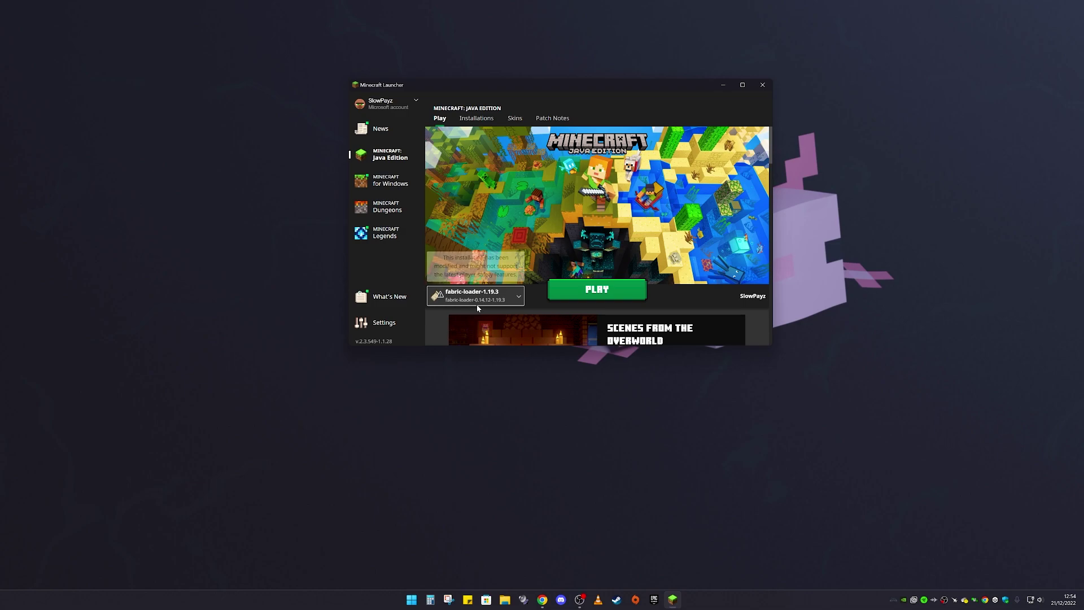
List all installations, toggling the Modded filter off and on to show fabric-loader-1.19.3
{"action": "left_click", "coordinate": [467, 119]}
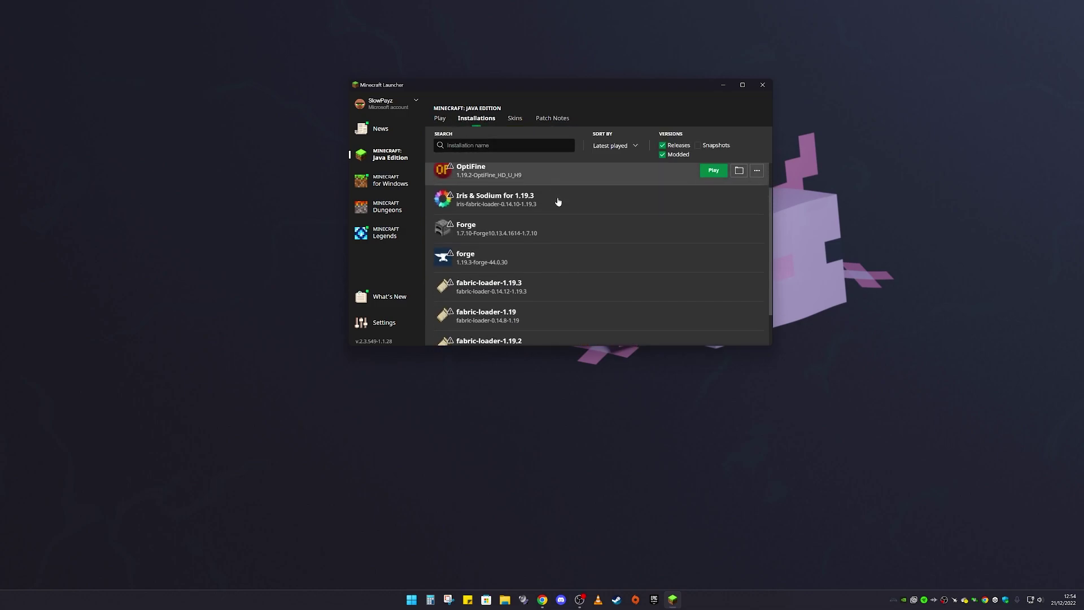
{"action": "scroll", "coordinate": [485, 271], "scroll_direction": "down", "scroll_amount": 3}
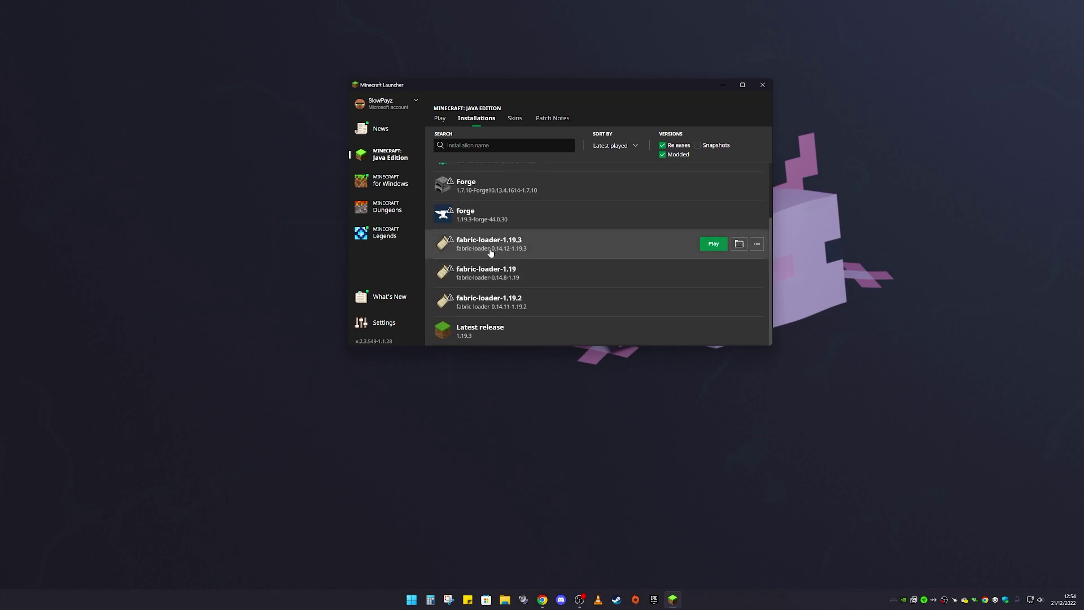
{"action": "scroll", "coordinate": [526, 249], "scroll_direction": "up", "scroll_amount": 3}
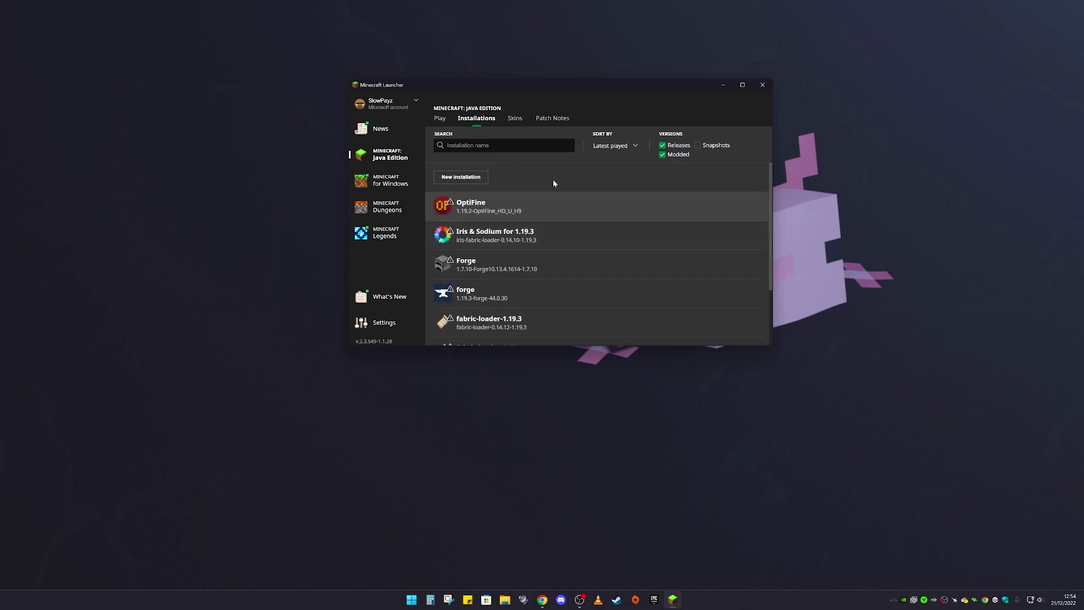
{"action": "left_click", "coordinate": [665, 154]}
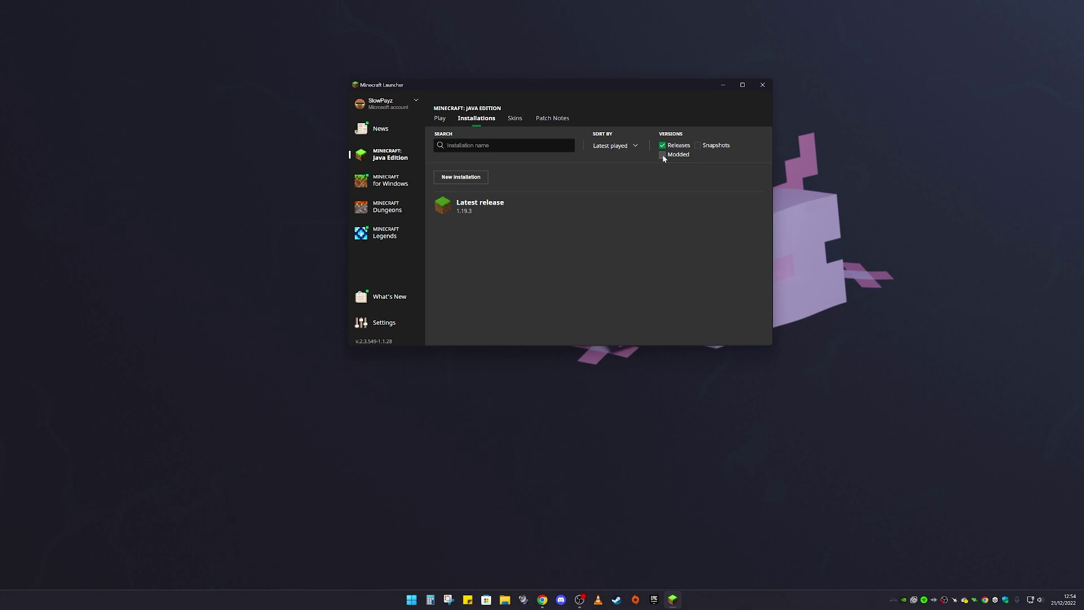
{"action": "left_click", "coordinate": [666, 155]}
{"action": "scroll", "coordinate": [528, 271], "scroll_direction": "down", "scroll_amount": 2}
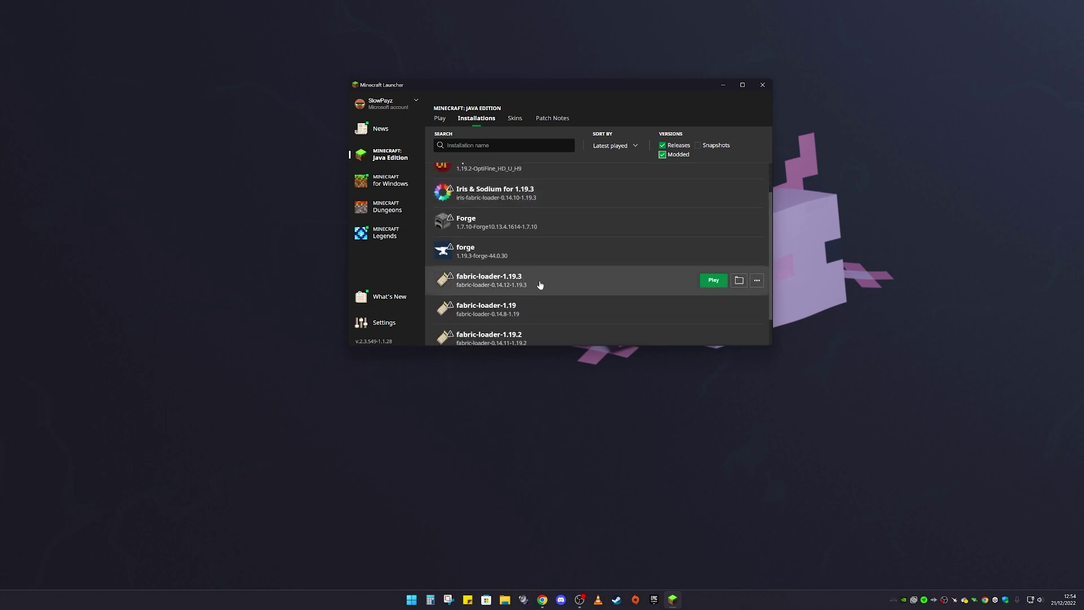
{"action": "scroll", "coordinate": [538, 284], "scroll_direction": "up", "scroll_amount": 2}
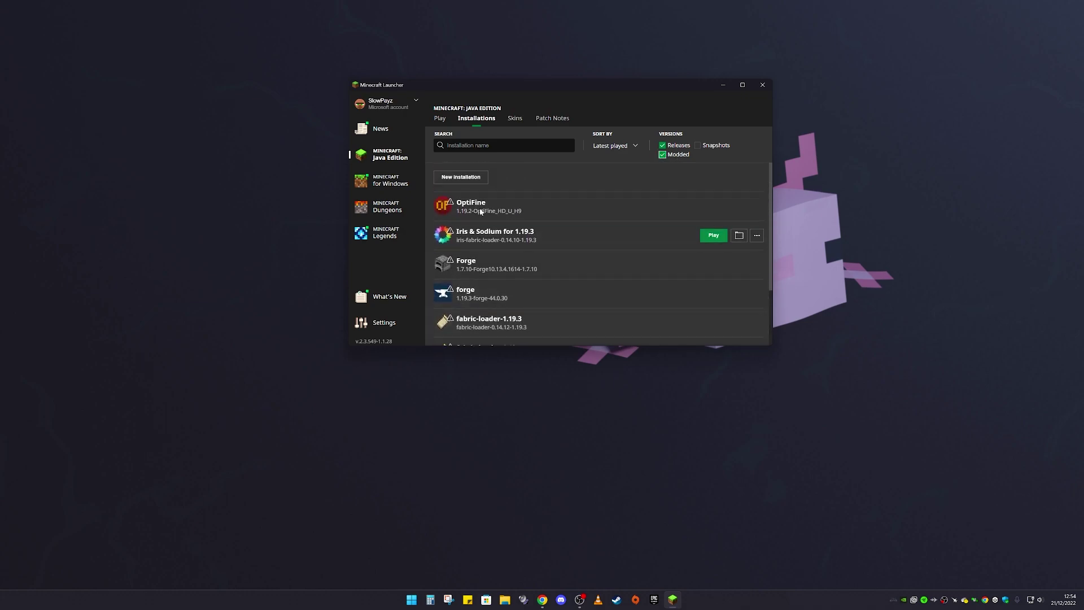
{"action": "left_click", "coordinate": [456, 180]}
{"action": "left_click", "coordinate": [556, 208]}
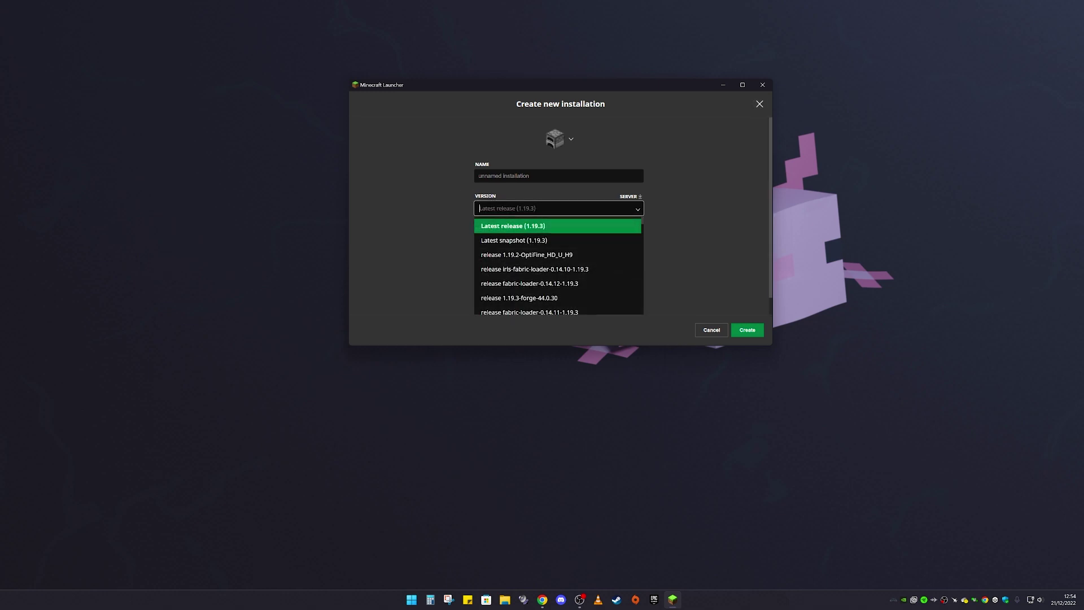
{"action": "scroll", "coordinate": [537, 292], "scroll_direction": "down", "scroll_amount": 2}
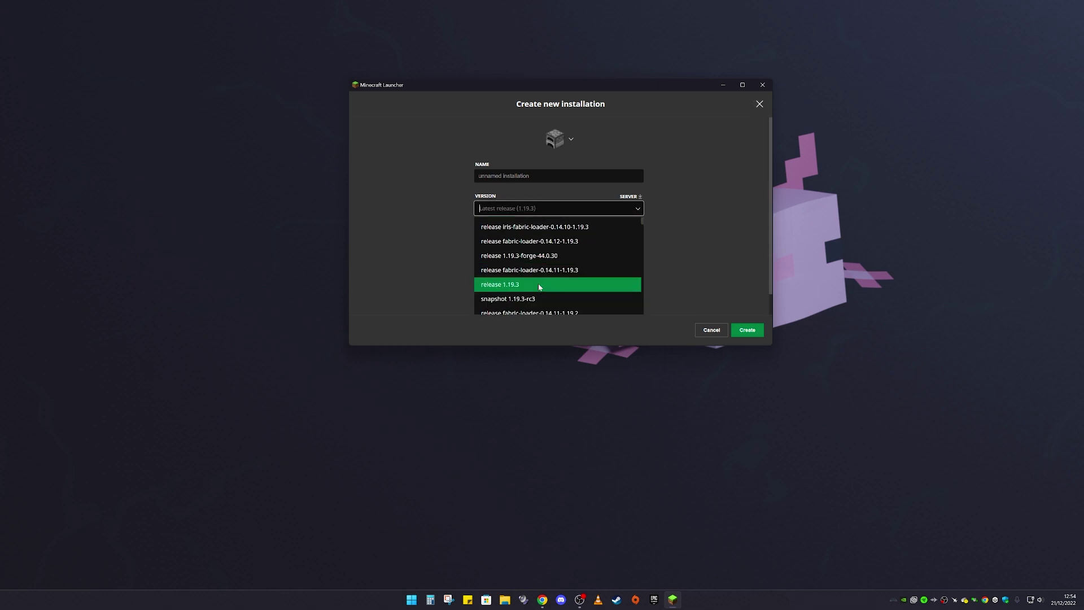
{"action": "left_click", "coordinate": [566, 271]}
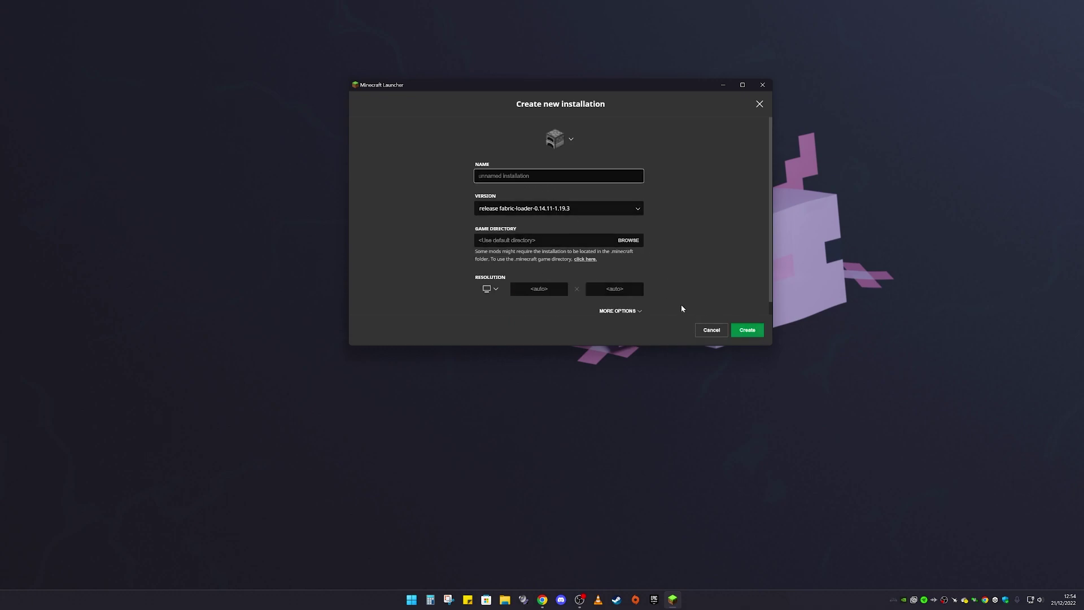
{"action": "left_click", "coordinate": [711, 329]}
{"action": "left_click", "coordinate": [440, 118]}
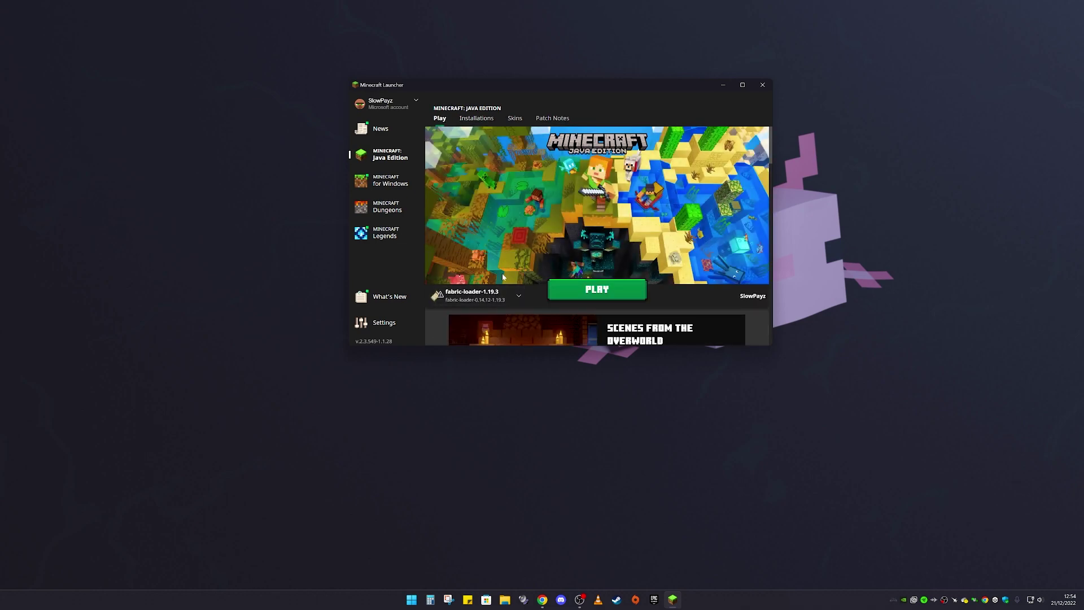
{"action": "left_click", "coordinate": [476, 118]}
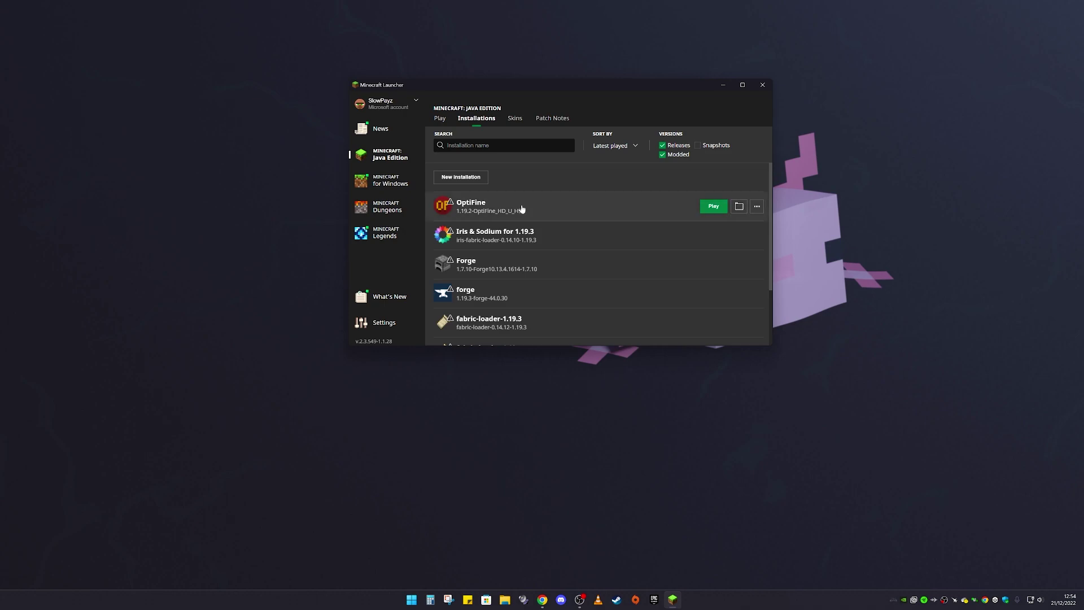
Open the OptiFine installation's .minecraft folder and delete the old mods folder
{"action": "left_click", "coordinate": [739, 206]}
{"action": "left_click_drag", "start_coordinate": [547, 160], "coordinate": [565, 82]}
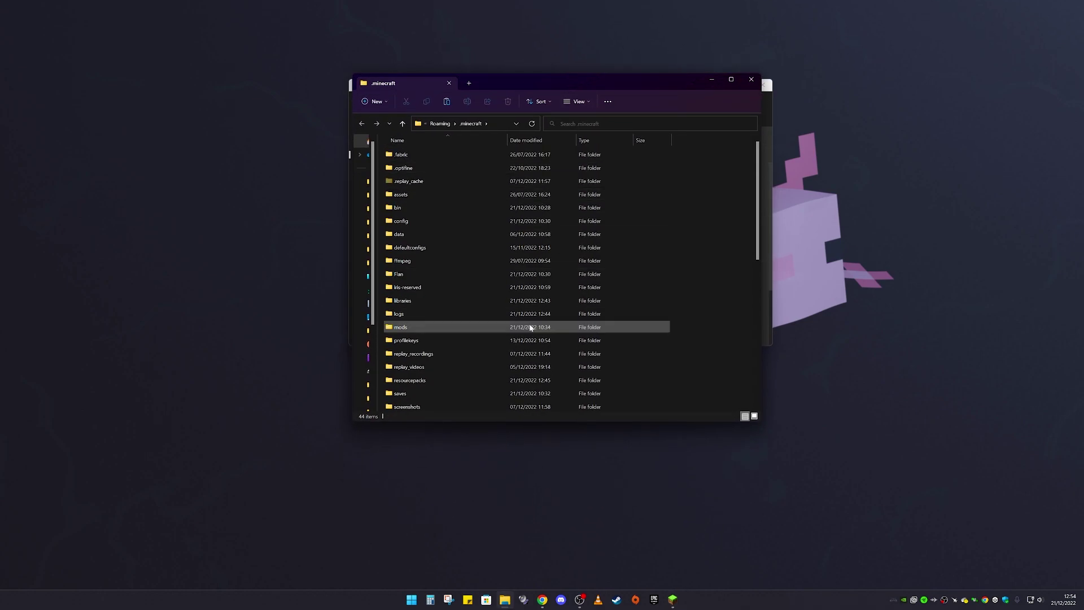
{"action": "left_click", "coordinate": [443, 326]}
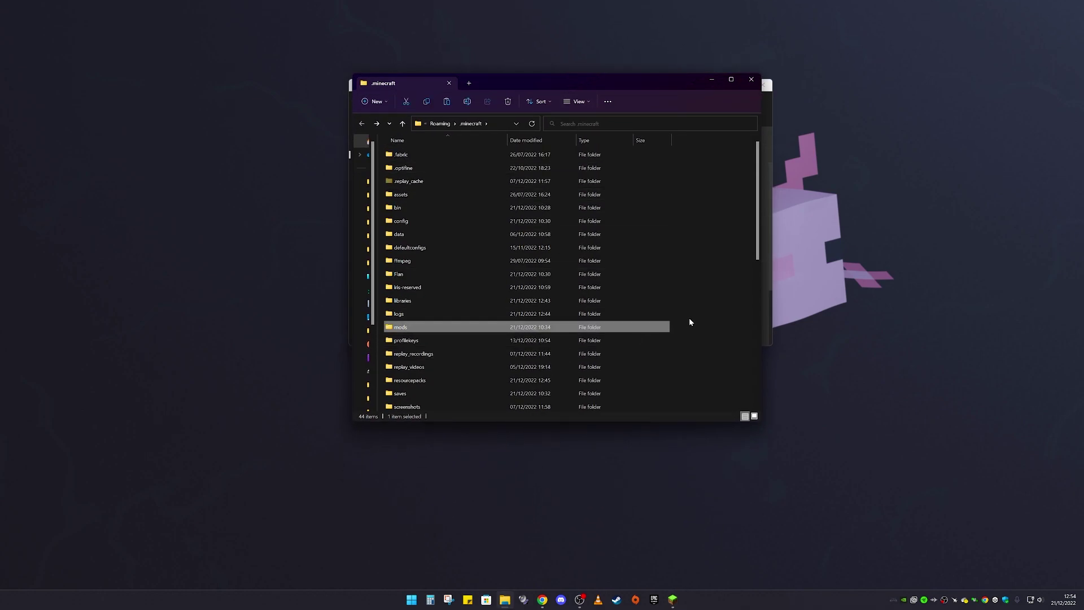
{"action": "key", "text": "Delete"}
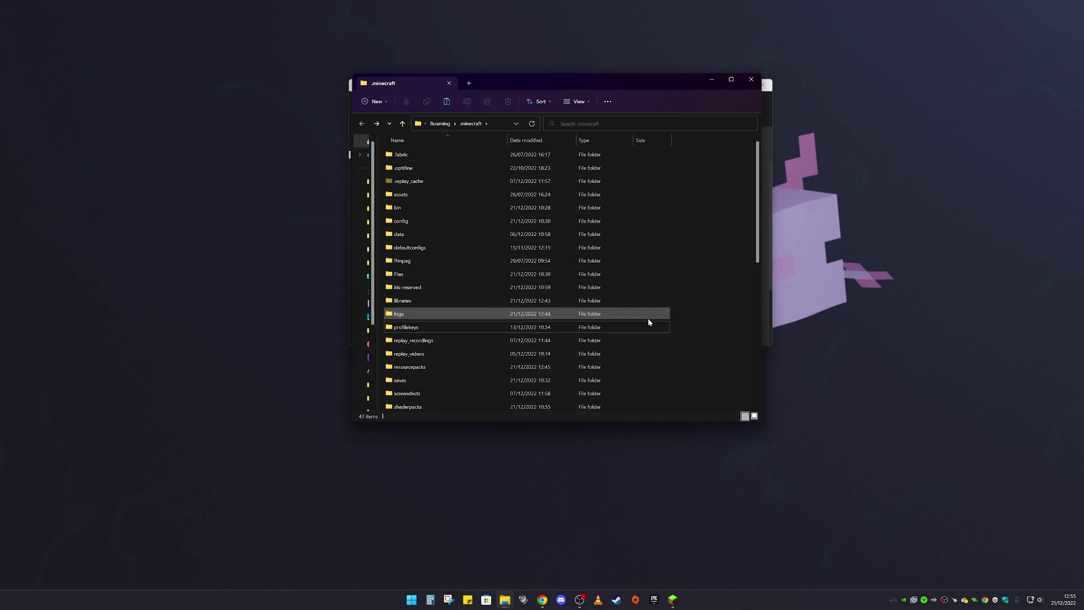
Create a new mods folder and drag the Sodium jar from the desktop into it
{"action": "right_click", "coordinate": [687, 296]}
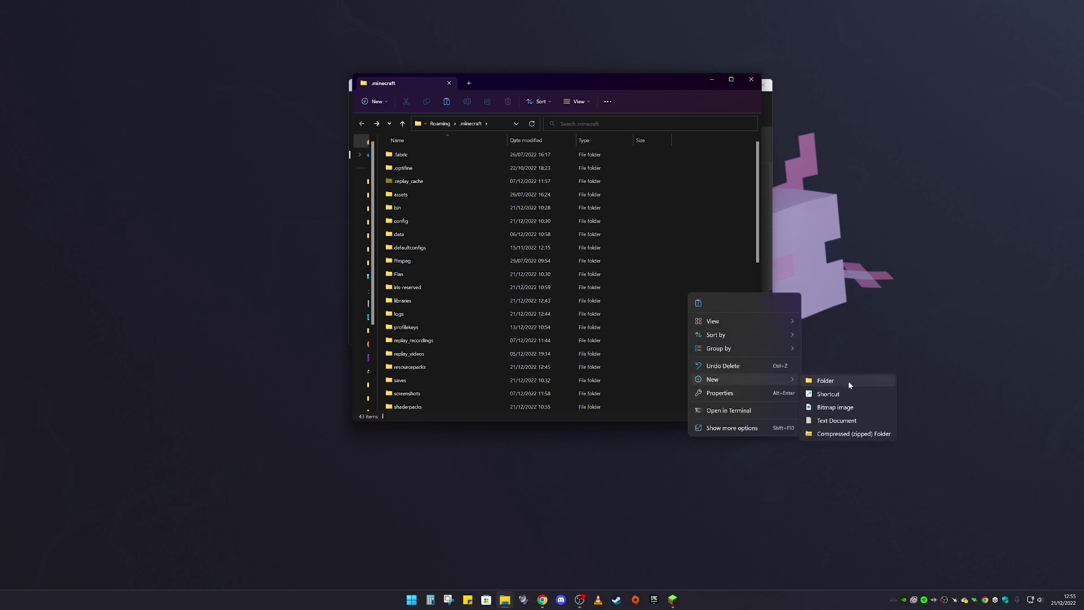
{"action": "left_click", "coordinate": [849, 383]}
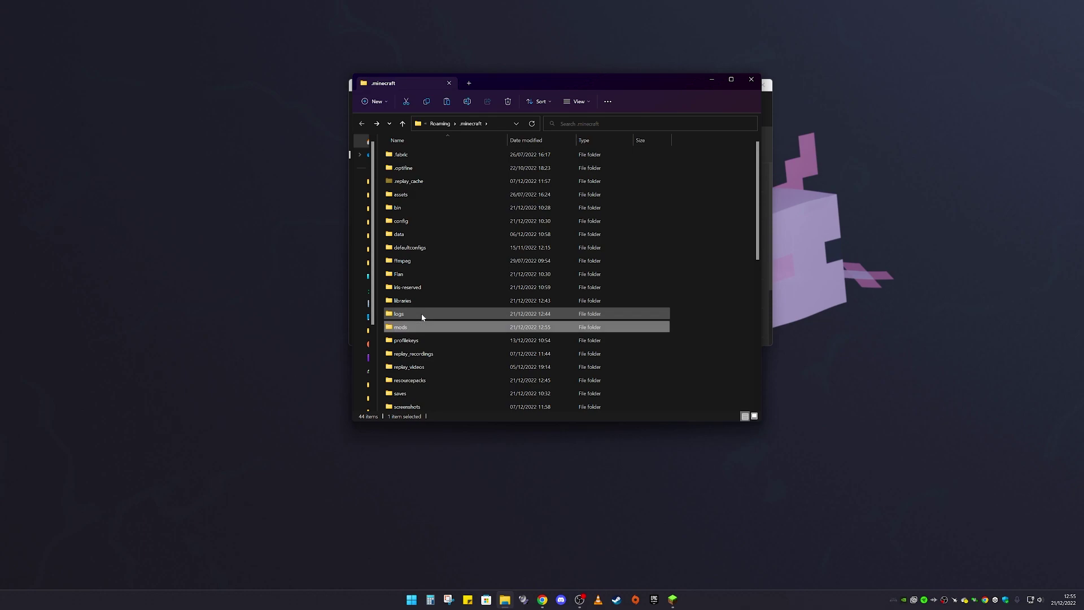
{"action": "left_click_drag", "start_coordinate": [593, 87], "coordinate": [575, 179]}
{"action": "left_click_drag", "start_coordinate": [525, 98], "coordinate": [416, 422]}
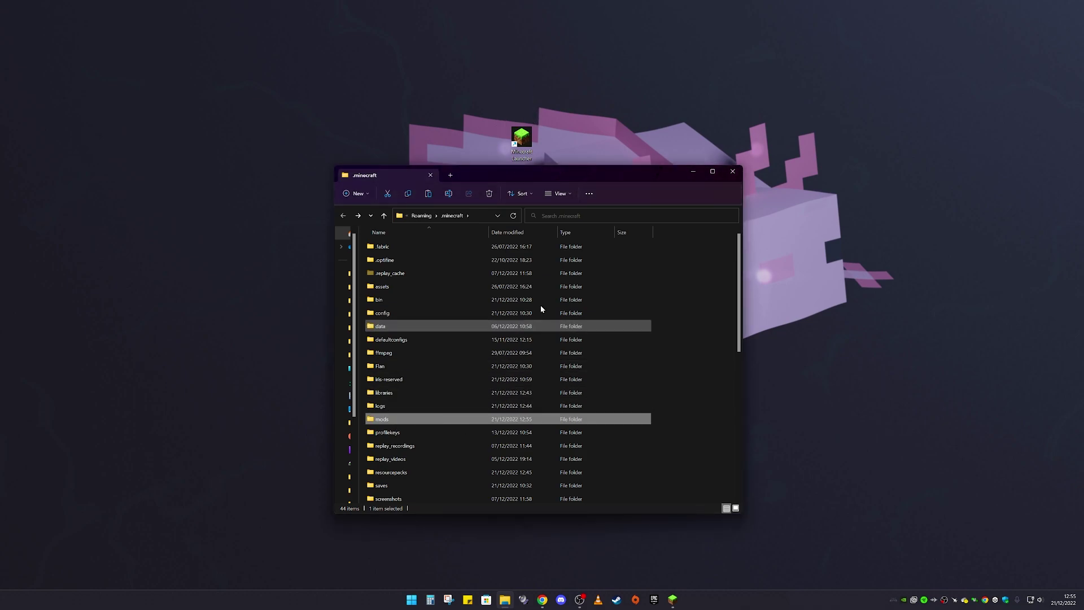
Confirm the Sodium jar is in mods, then play fabric-loader-1.19.3 and accept the modded-installation warning
{"action": "double_click", "coordinate": [404, 420]}
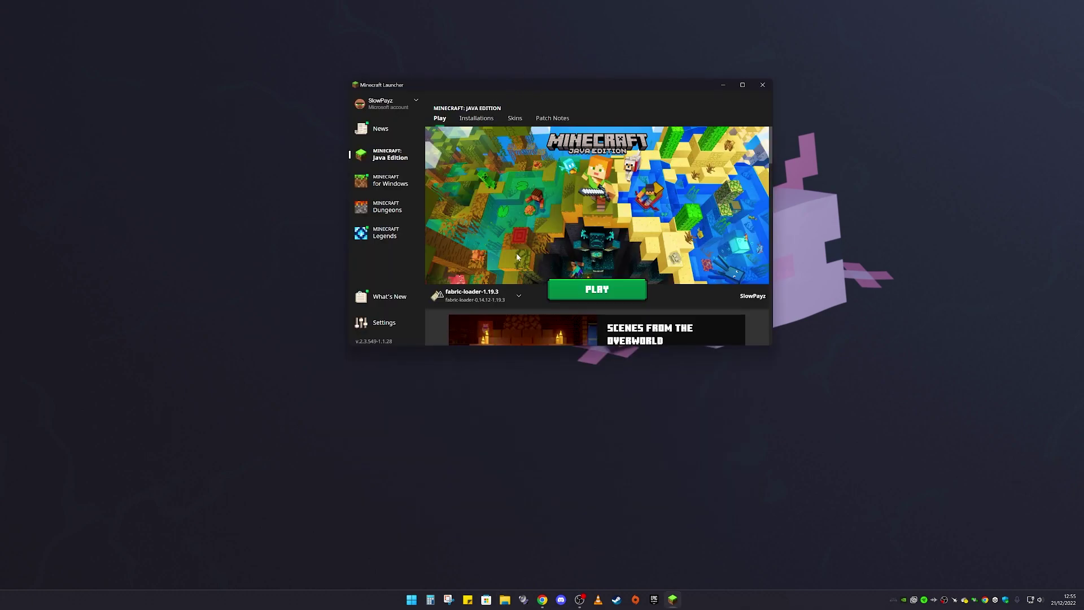
{"action": "left_click", "coordinate": [588, 291]}
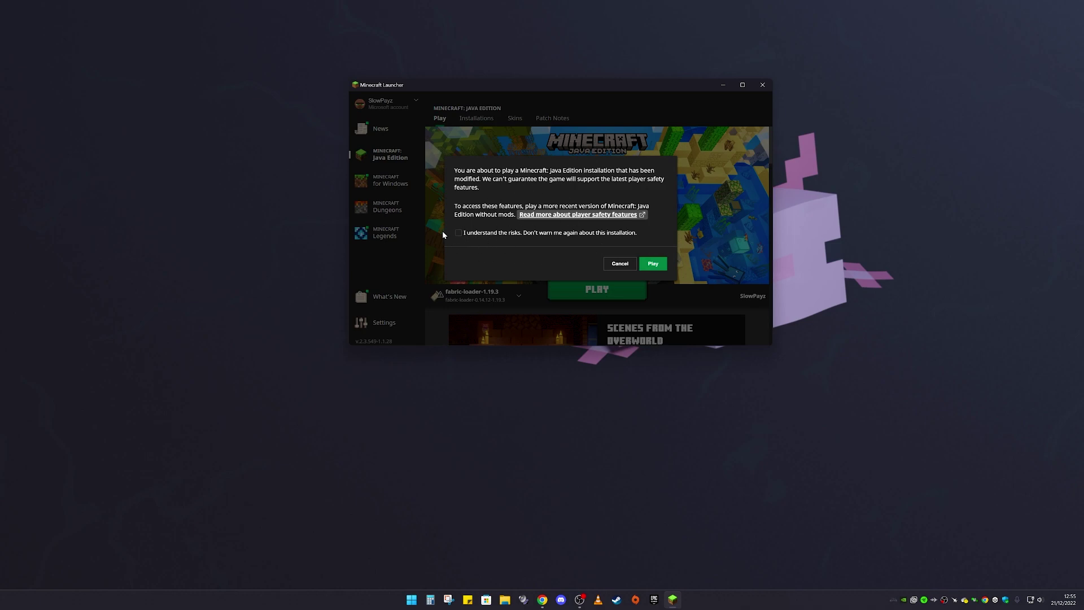
{"action": "left_click", "coordinate": [653, 264]}
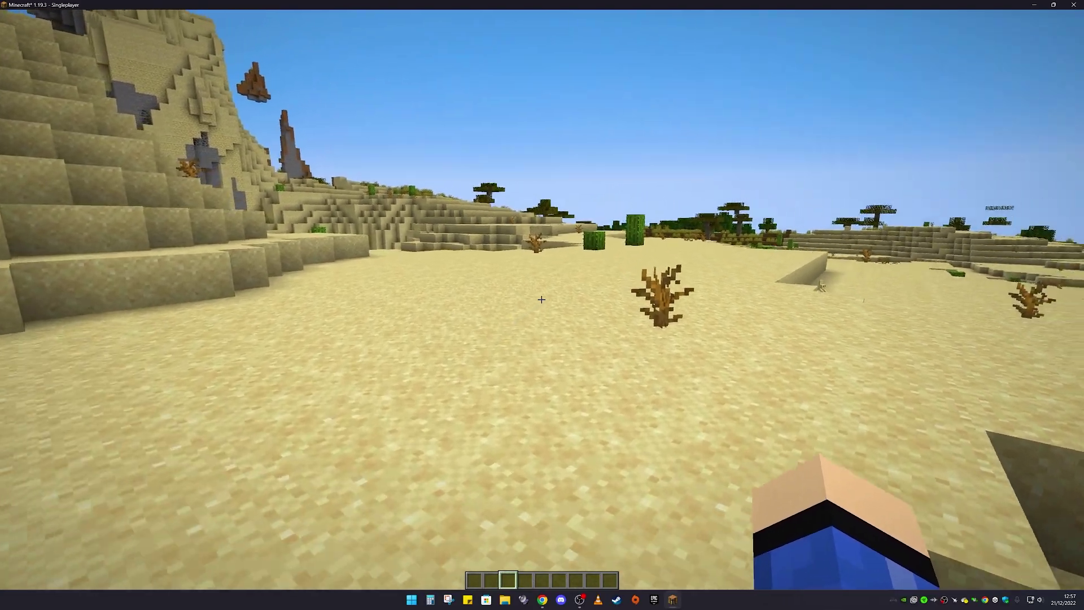
Walk across the desert, confirm F3 shows Sodium Renderer, then hide the debug overlay
{"action": "key", "text": "w"}
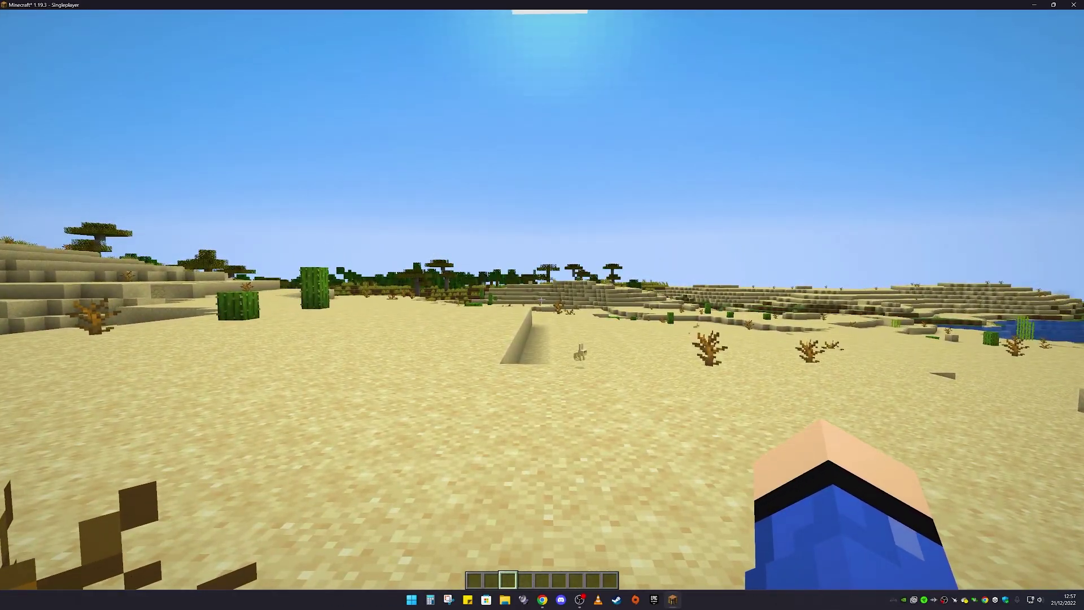
{"action": "key", "text": "w"}
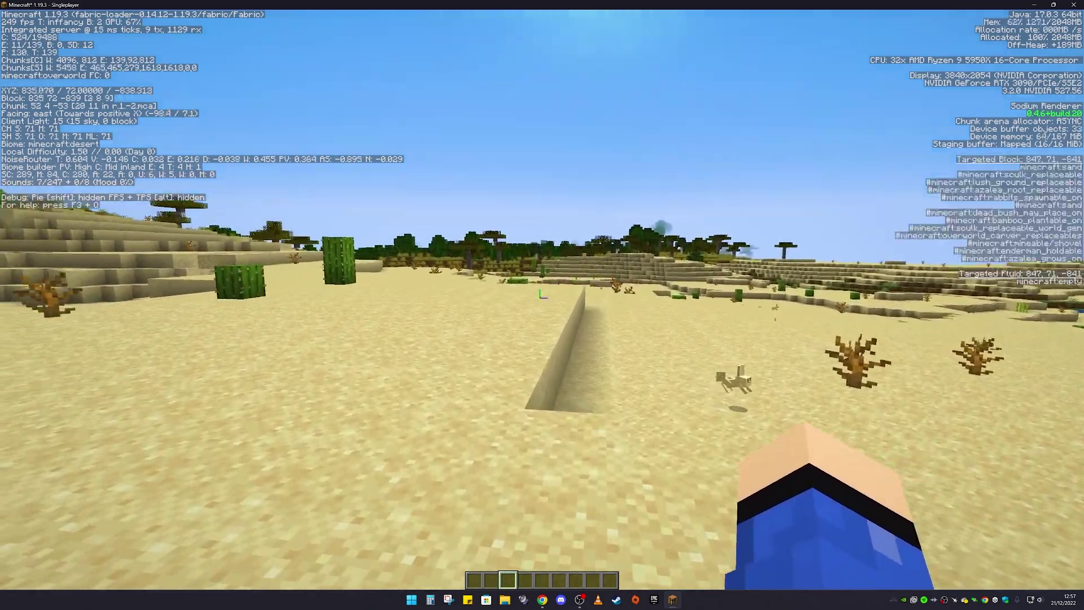
{"action": "key", "text": "w"}
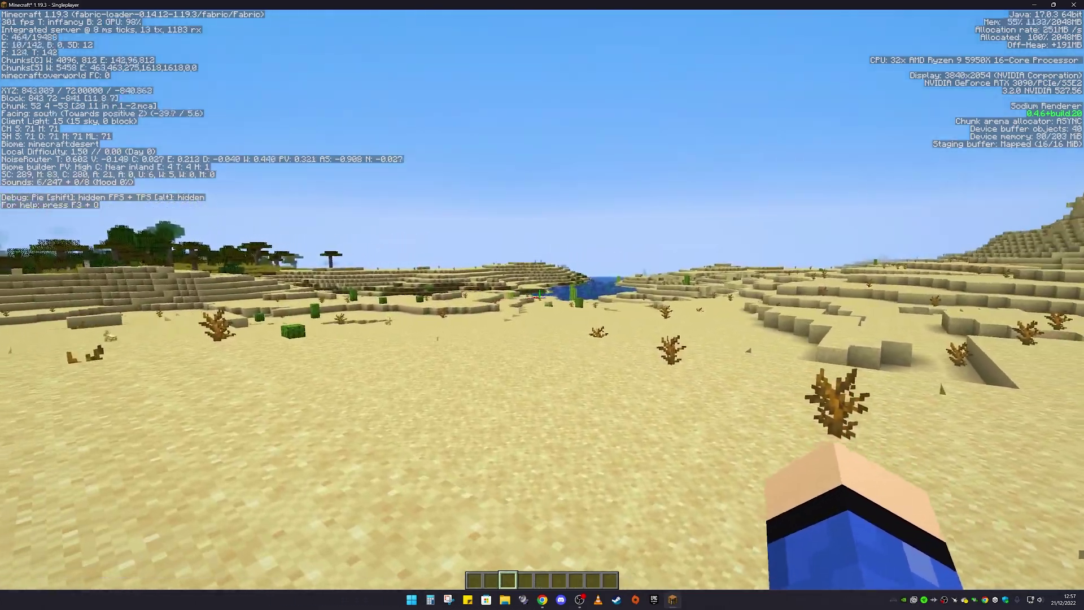
{"action": "key", "text": "w"}
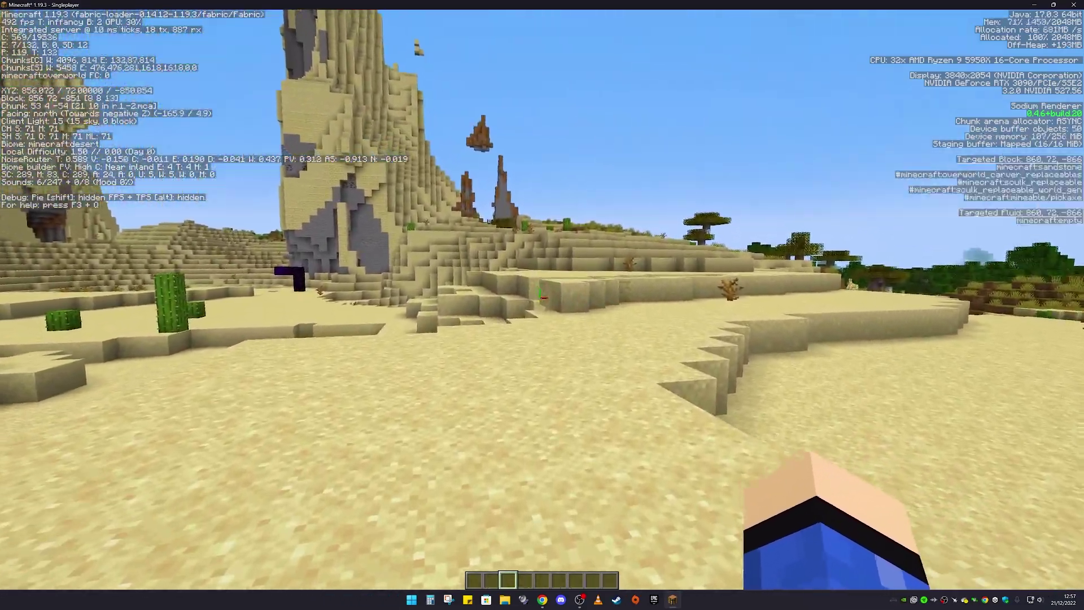
{"action": "key", "text": "F3"}
Switch to front-facing third-person view and walk toward the savanna
{"action": "key", "text": "w"}
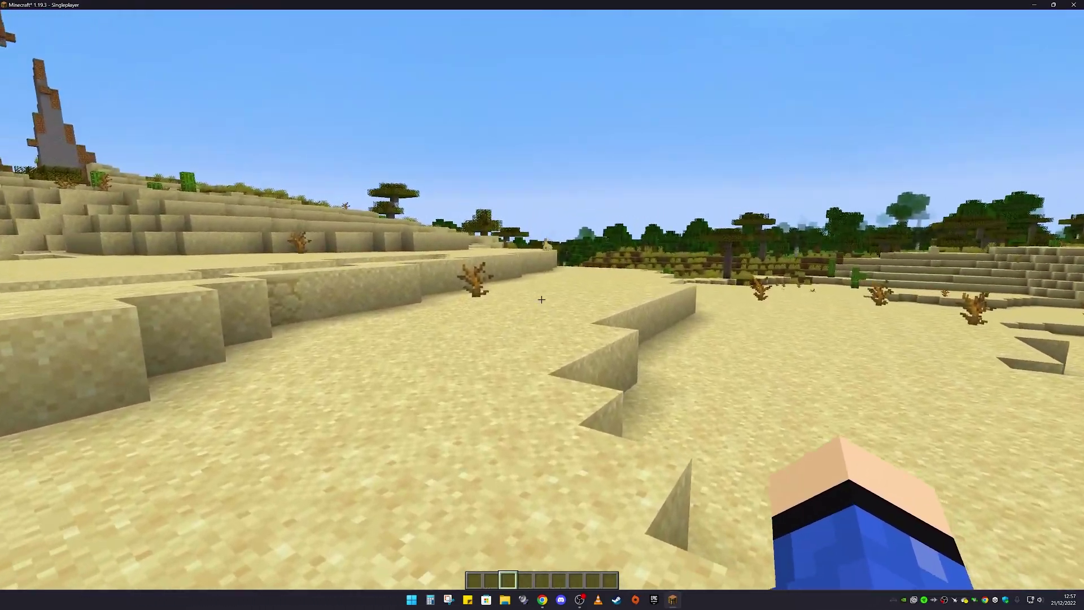
{"action": "key", "text": "F5"}
{"action": "key", "text": "F5"}
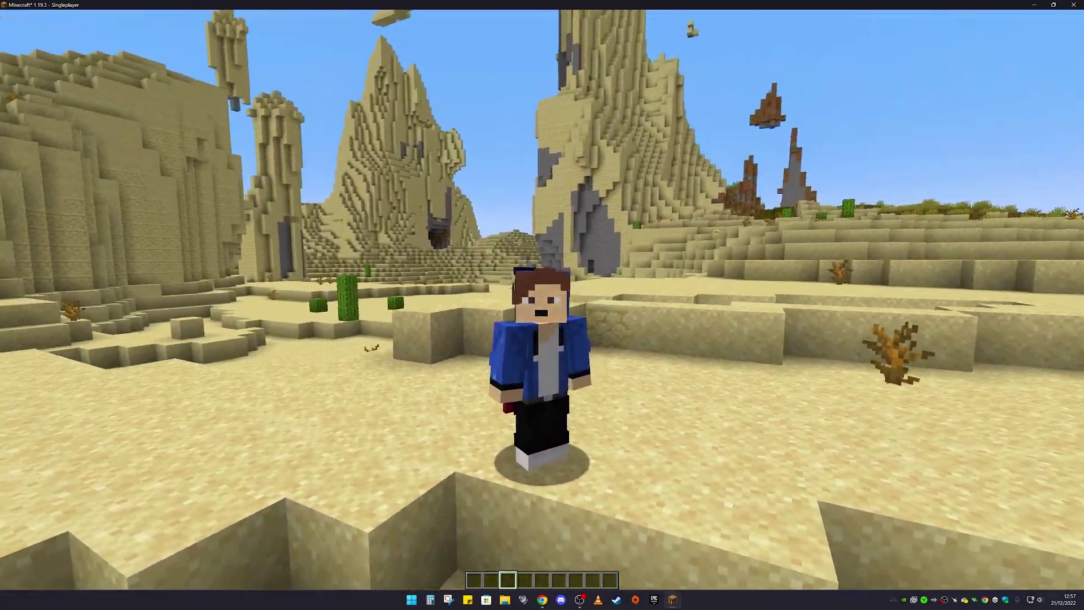
{"action": "key", "text": "w"}
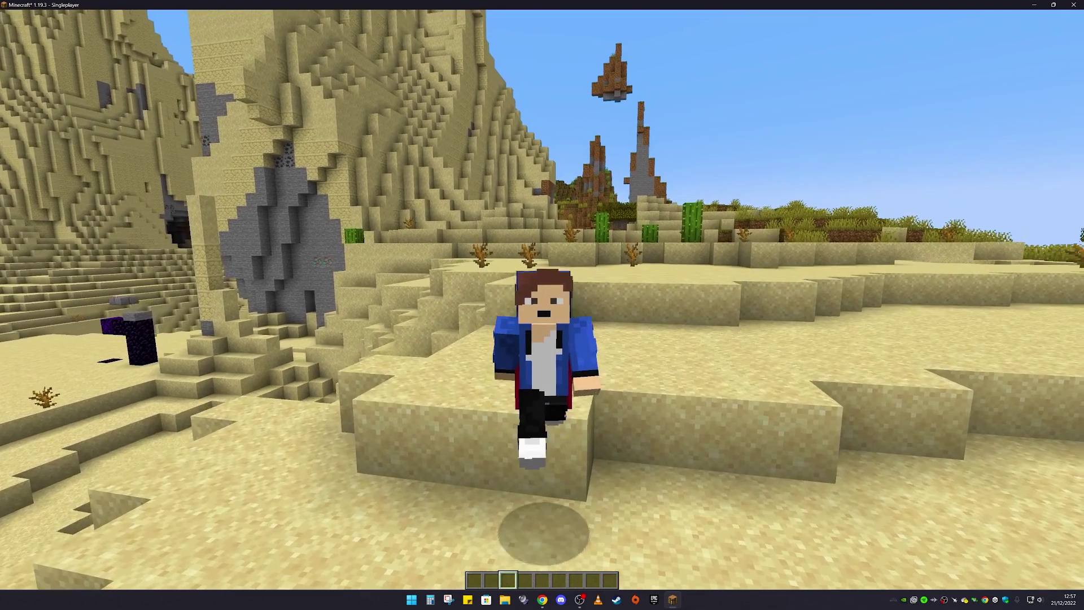